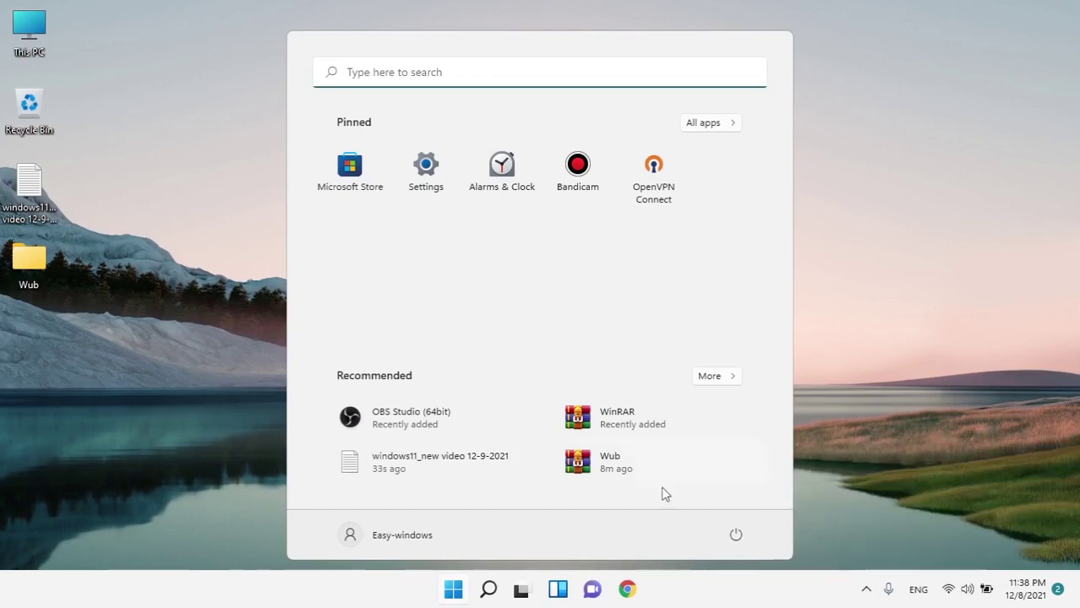
- Open the advanced bandwidth options of Delivery Optimization in the Windows Update settings
{"action": "left_click", "coordinate": [429, 188]}
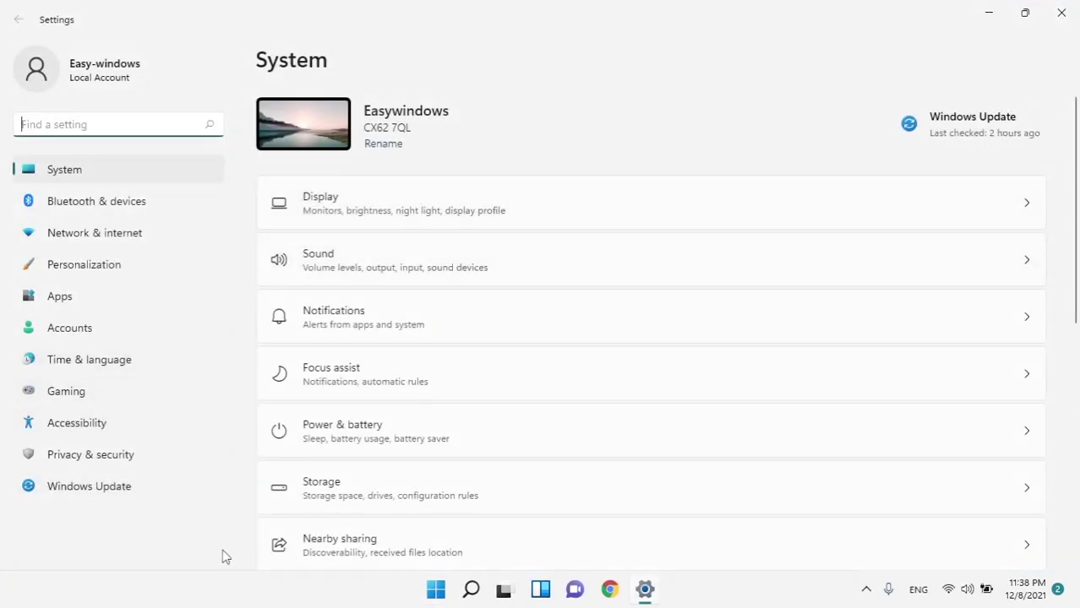
{"action": "left_click", "coordinate": [92, 488]}
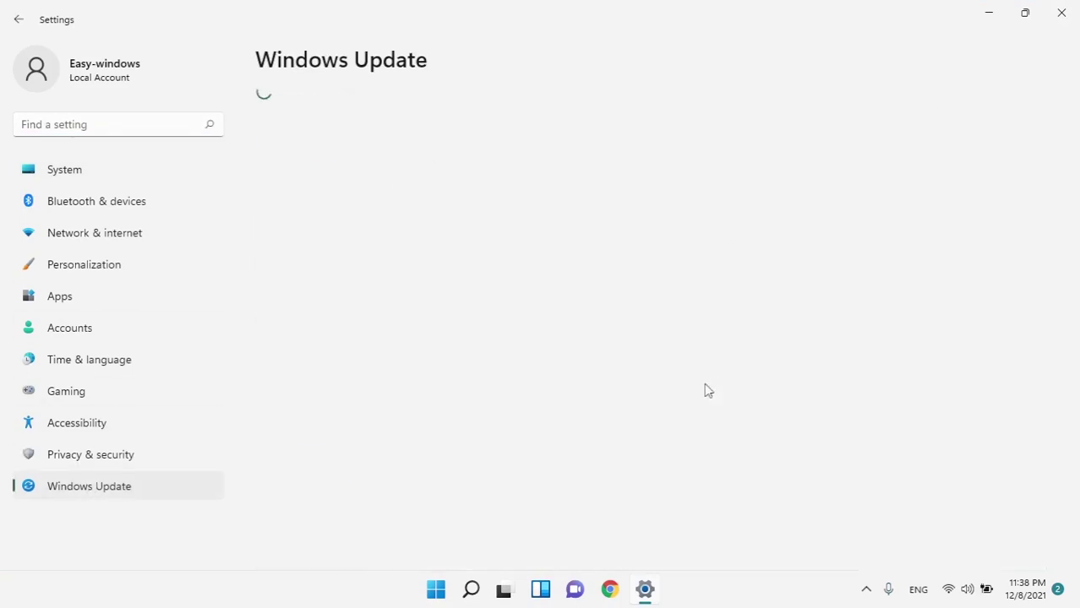
{"action": "left_click", "coordinate": [340, 345]}
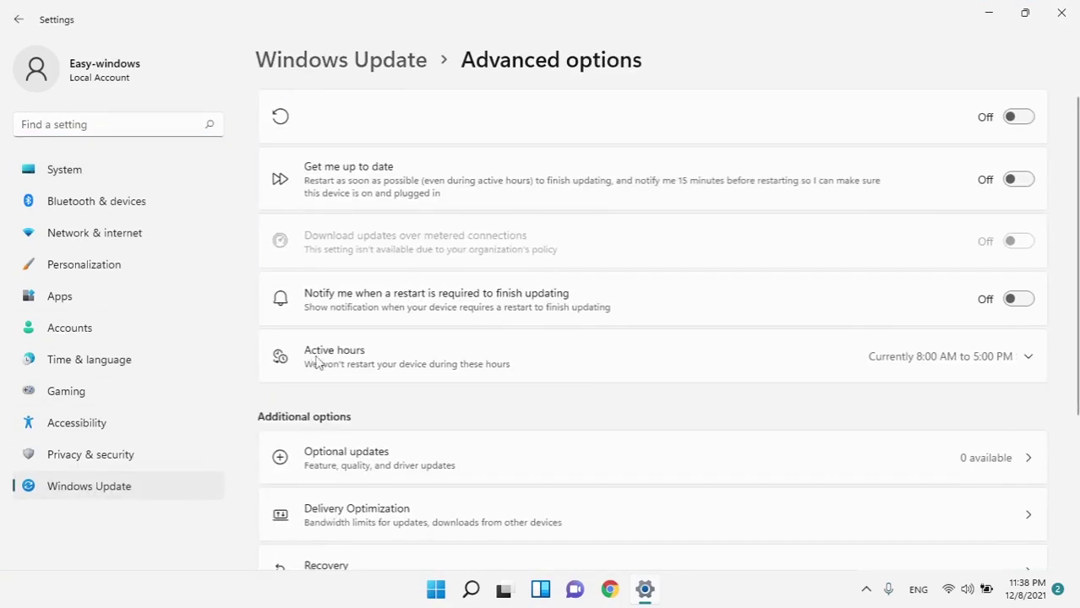
{"action": "scroll", "coordinate": [423, 440], "scroll_direction": "down", "scroll_amount": 3}
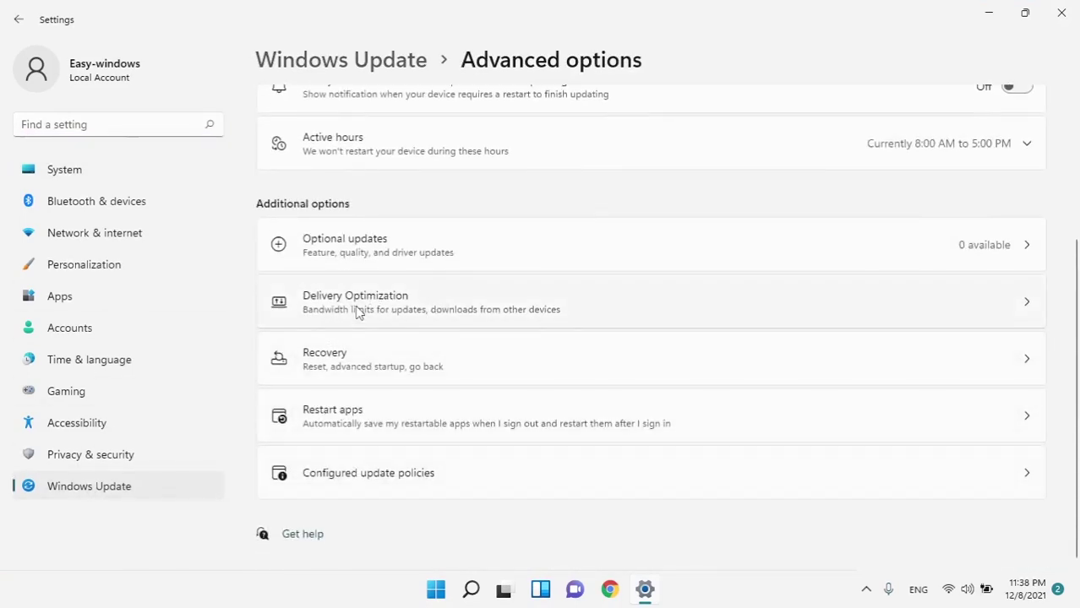
{"action": "left_click", "coordinate": [359, 313]}
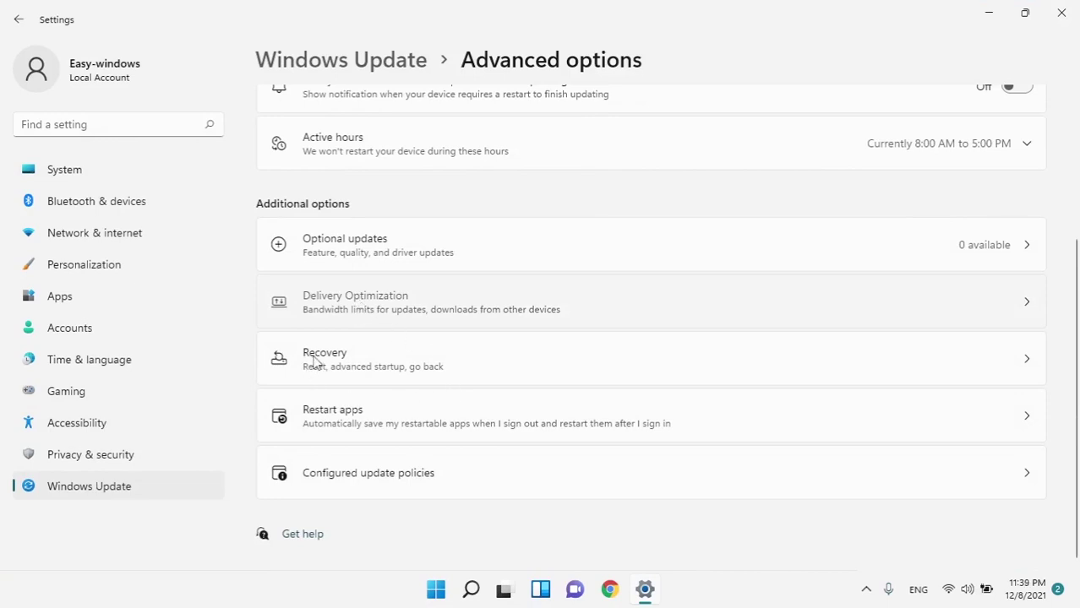
{"action": "left_click", "coordinate": [1035, 326]}
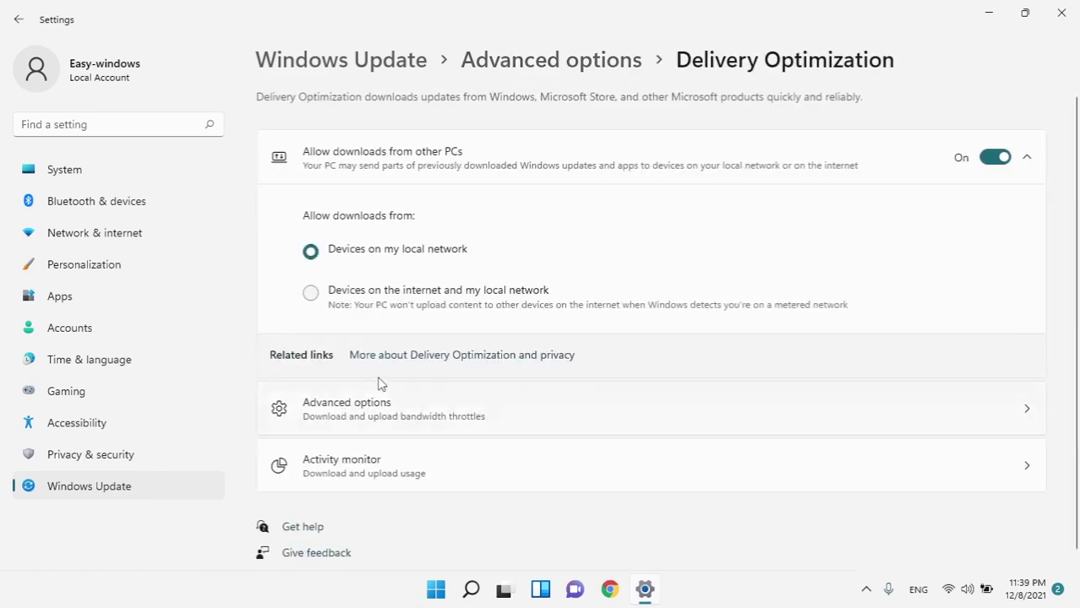
{"action": "left_click", "coordinate": [339, 405]}
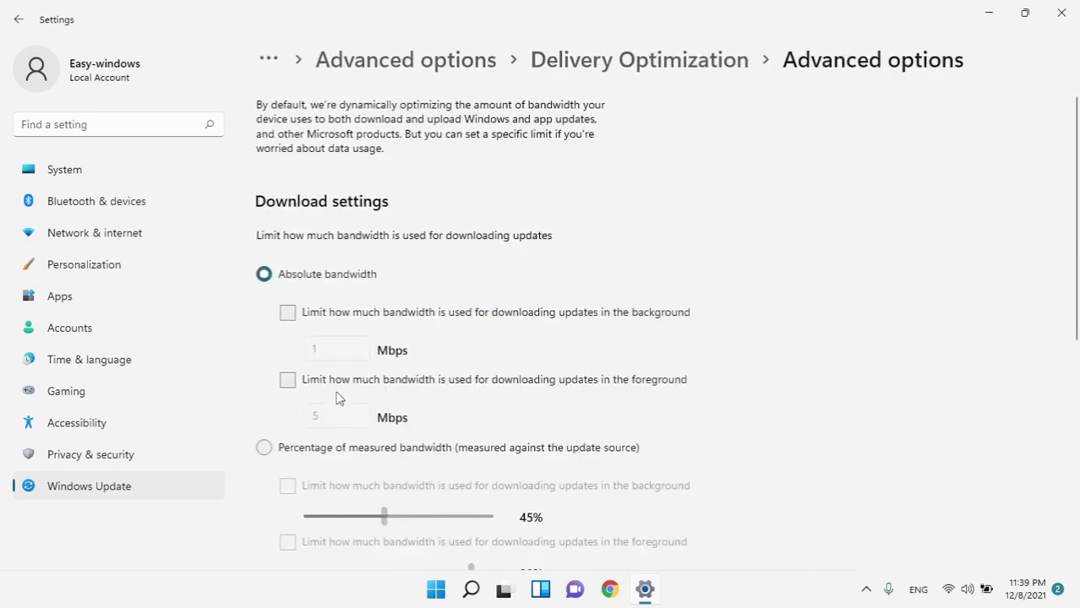
- Enable the absolute bandwidth limits for background and foreground update downloads at 1 Mbps each
{"action": "left_click", "coordinate": [287, 313]}
{"action": "left_click", "coordinate": [288, 382]}
{"action": "left_click", "coordinate": [336, 354]}
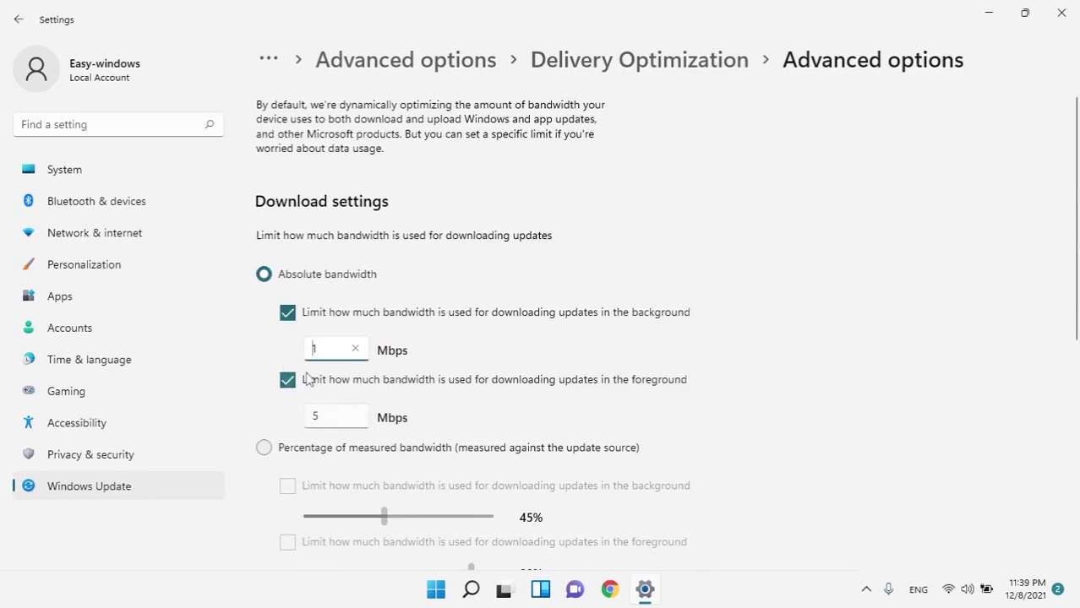
{"action": "type", "text": "0"}
{"action": "key", "text": "BackSpace"}
{"action": "left_click", "coordinate": [328, 418]}
- Switch download limiting to percentage of measured bandwidth and limit both background and foreground downloads to 5%
{"action": "left_click", "coordinate": [290, 457]}
{"action": "scroll", "coordinate": [300, 464], "scroll_direction": "down", "scroll_amount": 1}
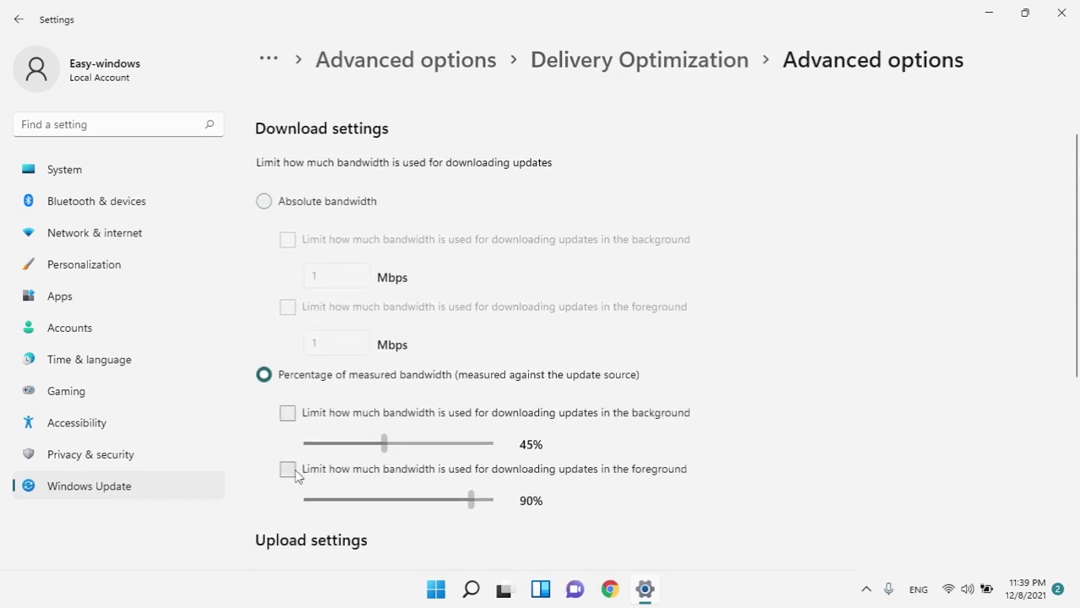
{"action": "left_click", "coordinate": [289, 469]}
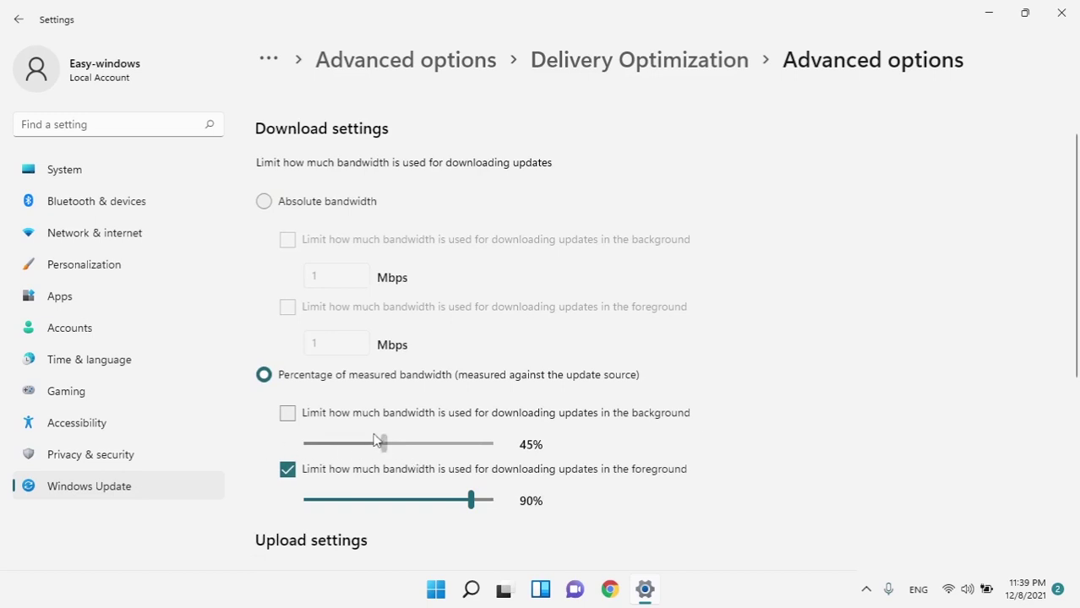
{"action": "left_click", "coordinate": [300, 414]}
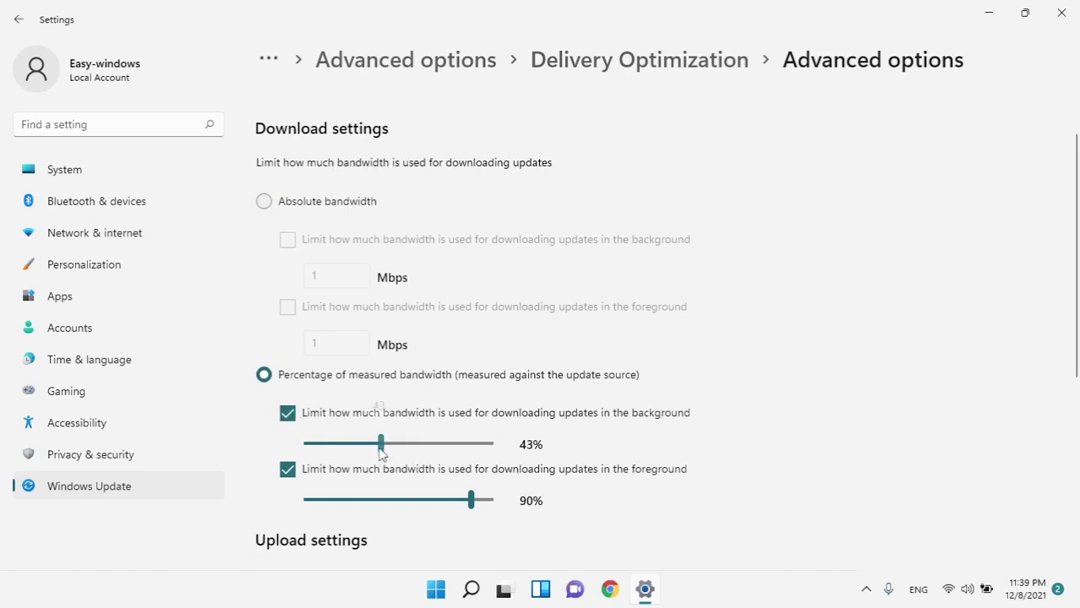
{"action": "left_click_drag", "start_coordinate": [380, 451], "coordinate": [286, 454]}
{"action": "left_click_drag", "start_coordinate": [464, 505], "coordinate": [277, 503]}
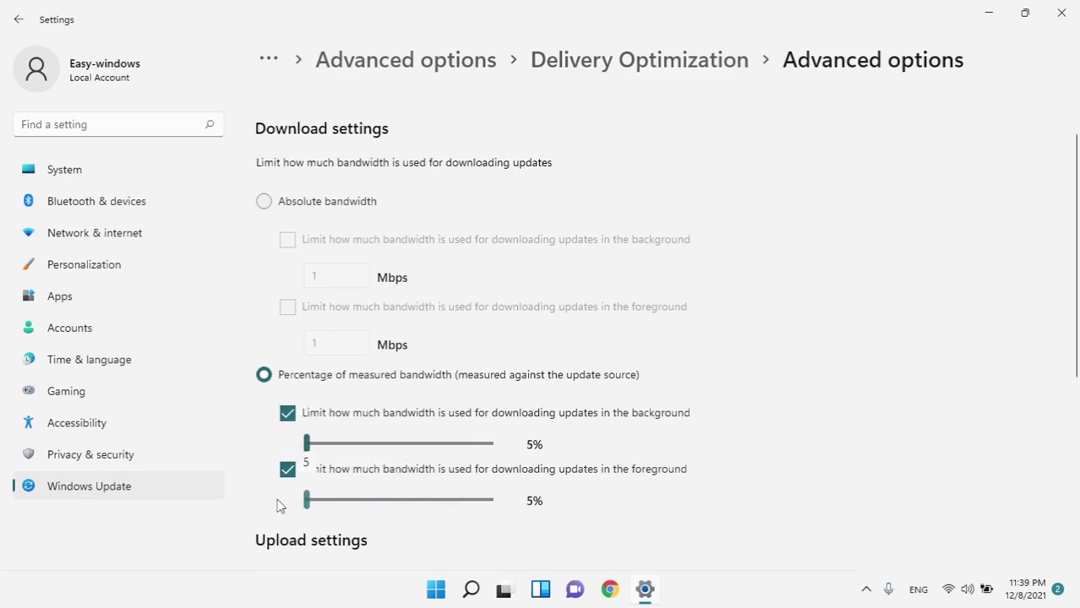
- Limit the upload bandwidth to other PCs to 5% and the monthly upload limit to 5 GB
{"action": "scroll", "coordinate": [539, 501], "scroll_direction": "down", "scroll_amount": 5}
{"action": "scroll", "coordinate": [538, 493], "scroll_direction": "down", "scroll_amount": 2}
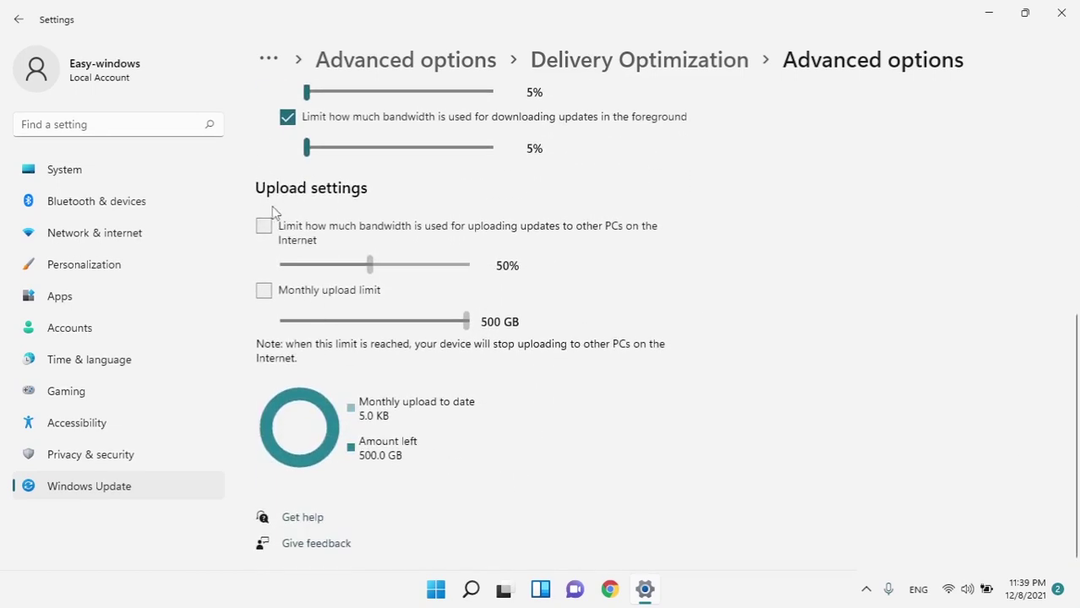
{"action": "left_click", "coordinate": [269, 245]}
{"action": "left_click_drag", "start_coordinate": [363, 267], "coordinate": [284, 271]}
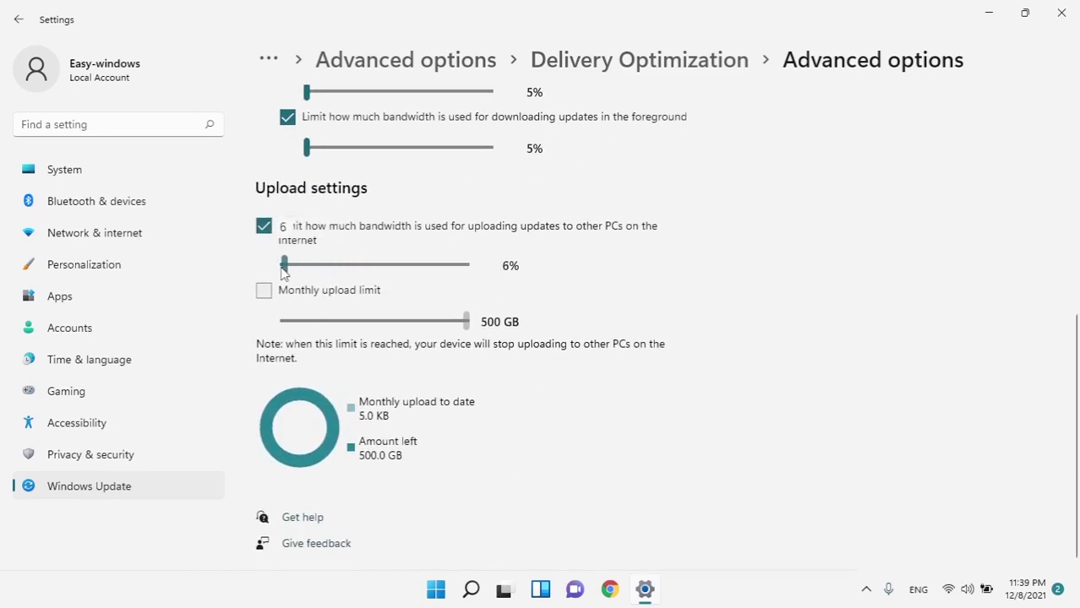
{"action": "left_click", "coordinate": [265, 292]}
{"action": "left_click_drag", "start_coordinate": [465, 321], "coordinate": [217, 320]}
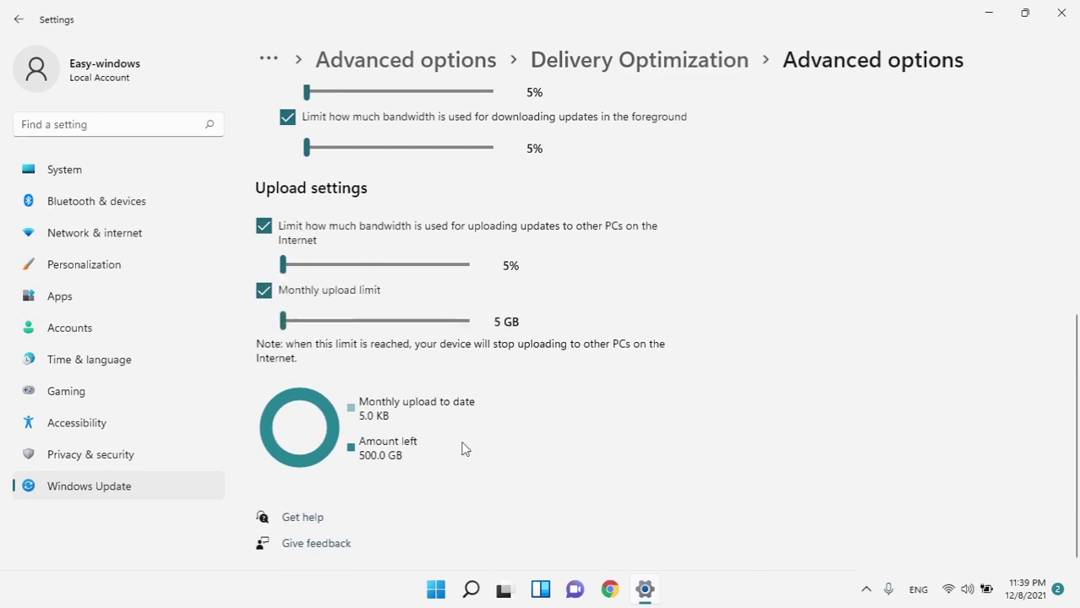
- Return to Delivery Optimization and turn off downloads from other PCs
{"action": "scroll", "coordinate": [479, 450], "scroll_direction": "up", "scroll_amount": 5}
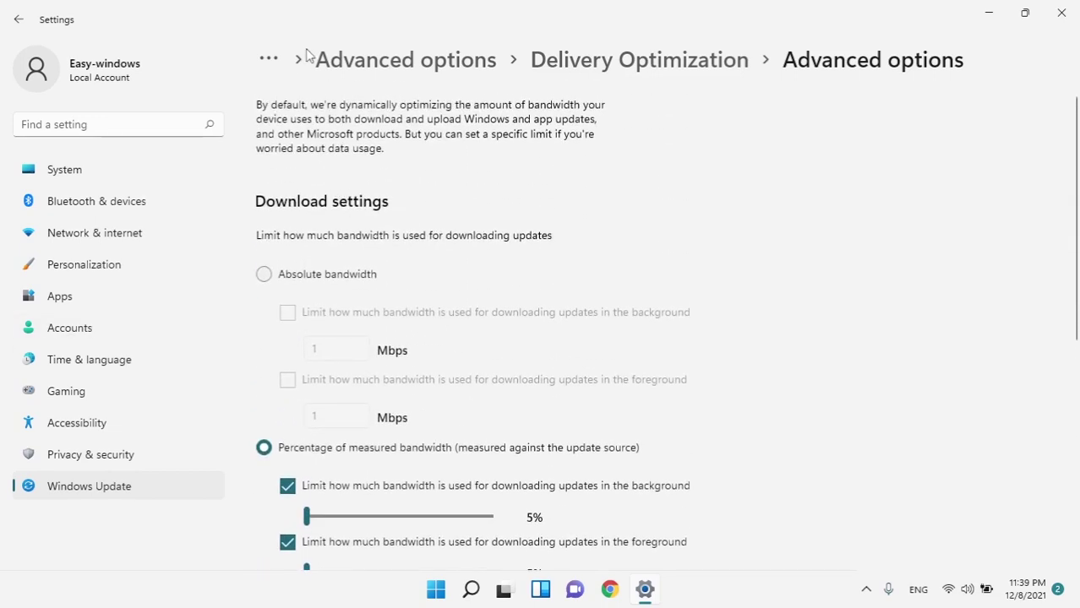
{"action": "key", "text": "alt+Left"}
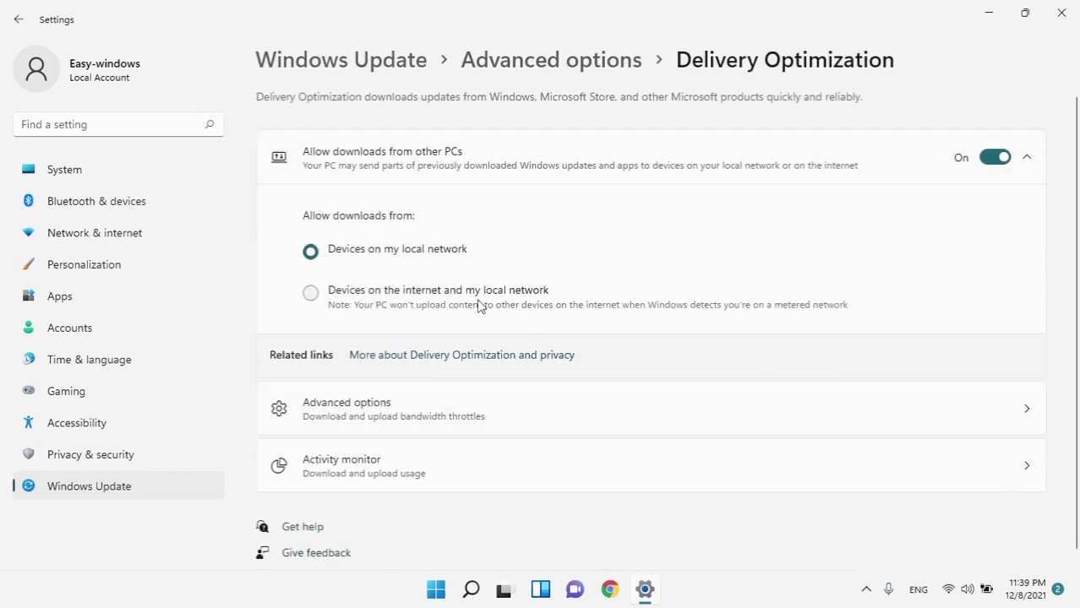
{"action": "left_click", "coordinate": [342, 296]}
{"action": "left_click", "coordinate": [991, 161]}
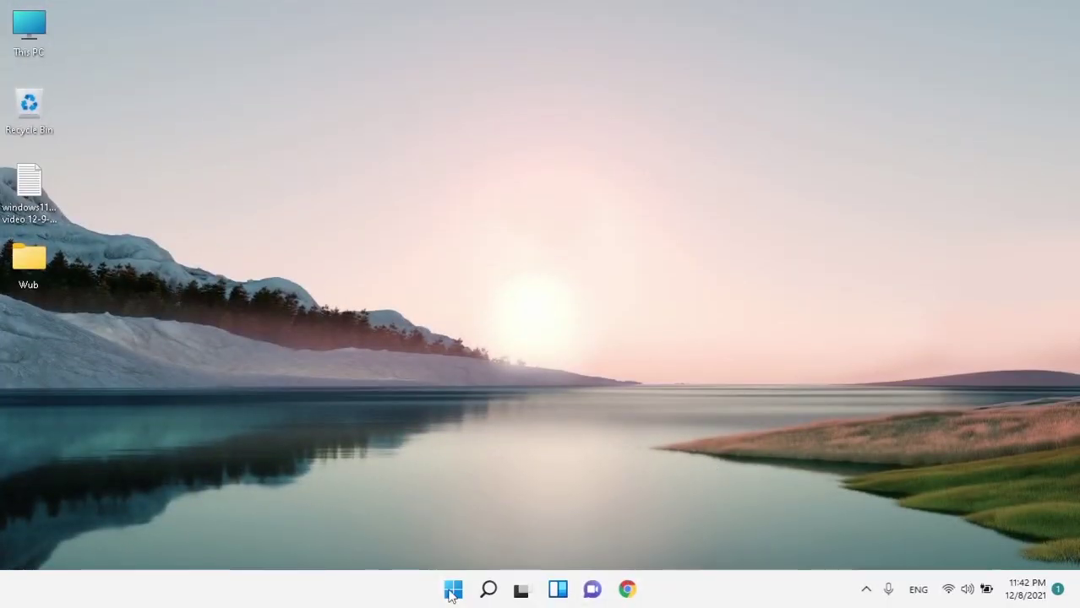
- Launch Resource Monitor from Task Manager's performance view, close Task Manager and show the processes with network activity
{"action": "right_click", "coordinate": [744, 598]}
{"action": "left_click", "coordinate": [518, 474]}
{"action": "key", "text": "ctrl+shift+Escape"}
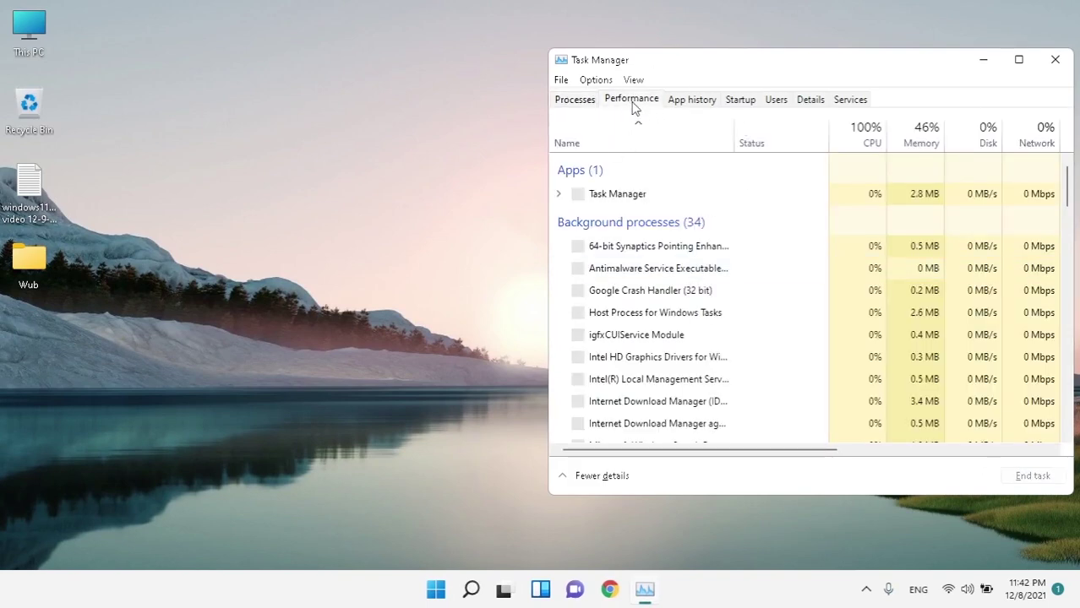
{"action": "left_click", "coordinate": [632, 102]}
{"action": "left_click", "coordinate": [710, 479]}
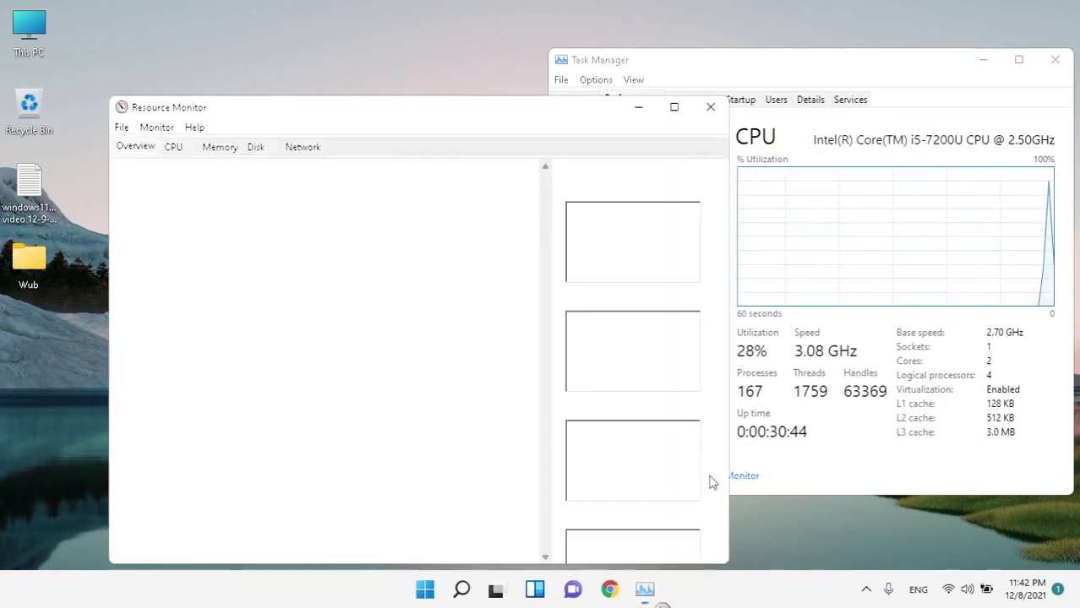
{"action": "left_click", "coordinate": [1054, 59]}
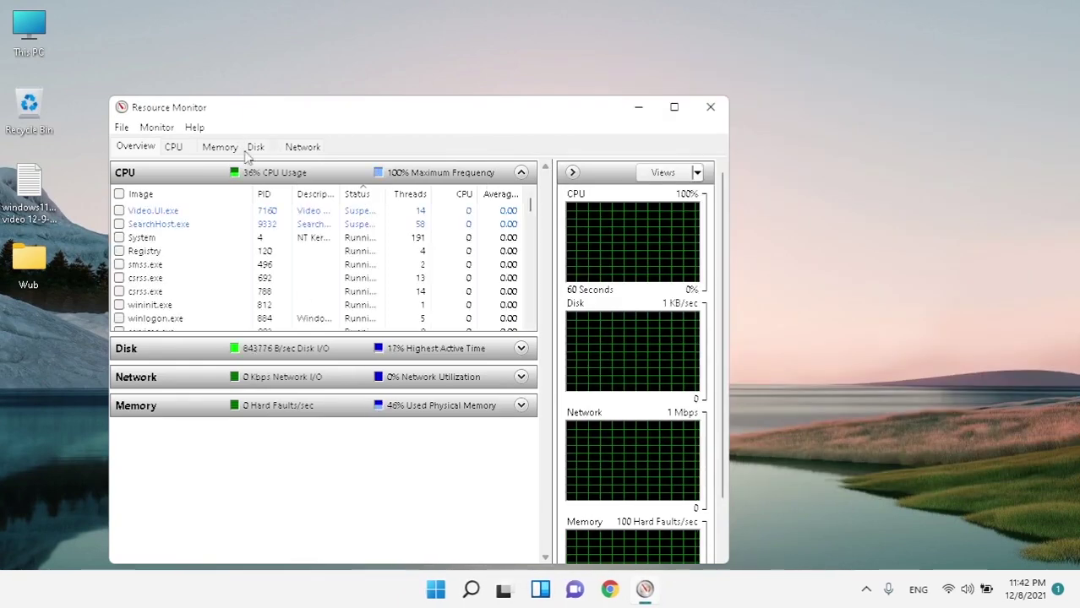
{"action": "left_click", "coordinate": [308, 149]}
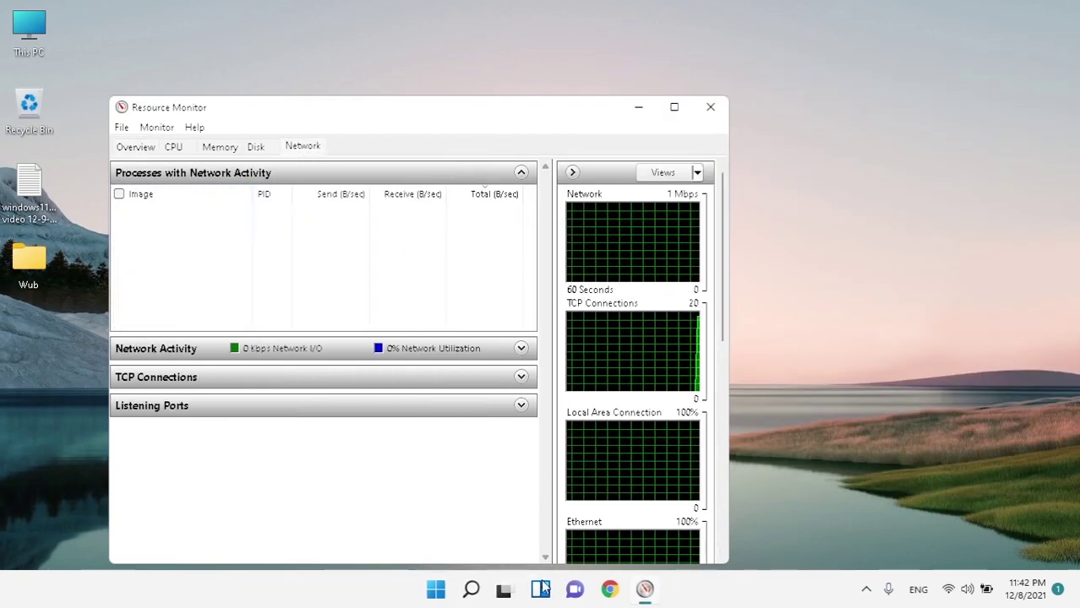
- Switch to Google Chrome and run a web search for "fdg"
{"action": "left_click", "coordinate": [615, 591]}
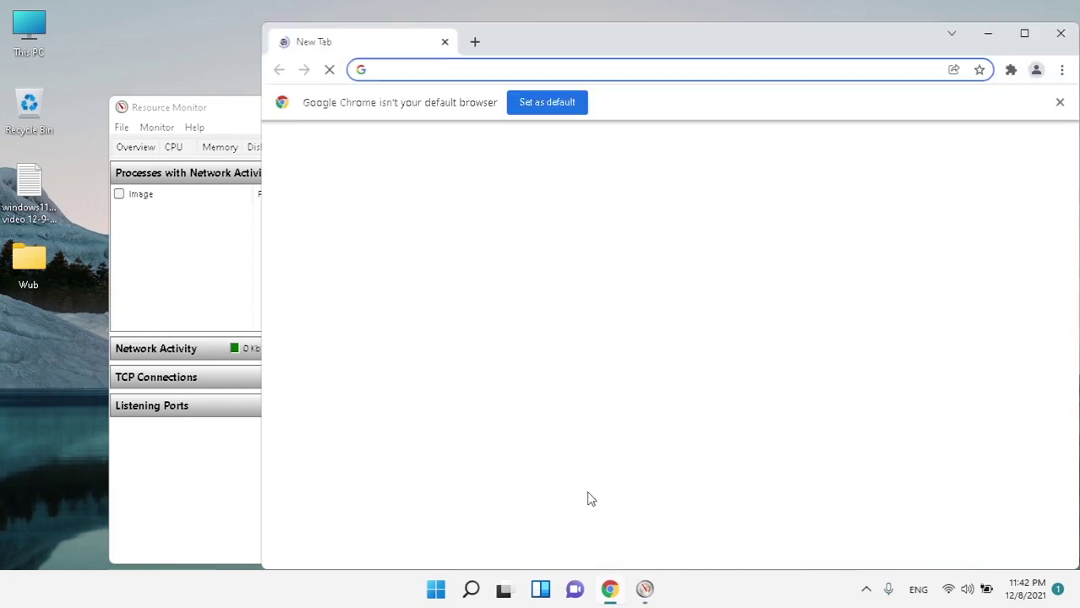
{"action": "type", "text": "fdg"}
{"action": "key", "text": "Return"}
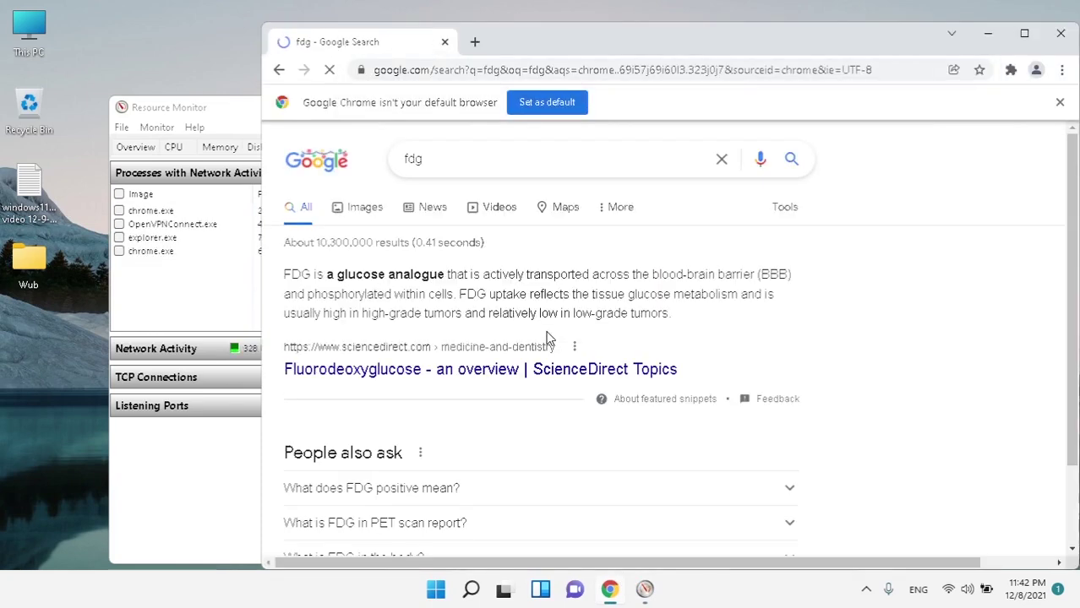
- Return to Resource Monitor and sort the processes with network activity by received bytes, finally by sent bytes
{"action": "left_click", "coordinate": [175, 296]}
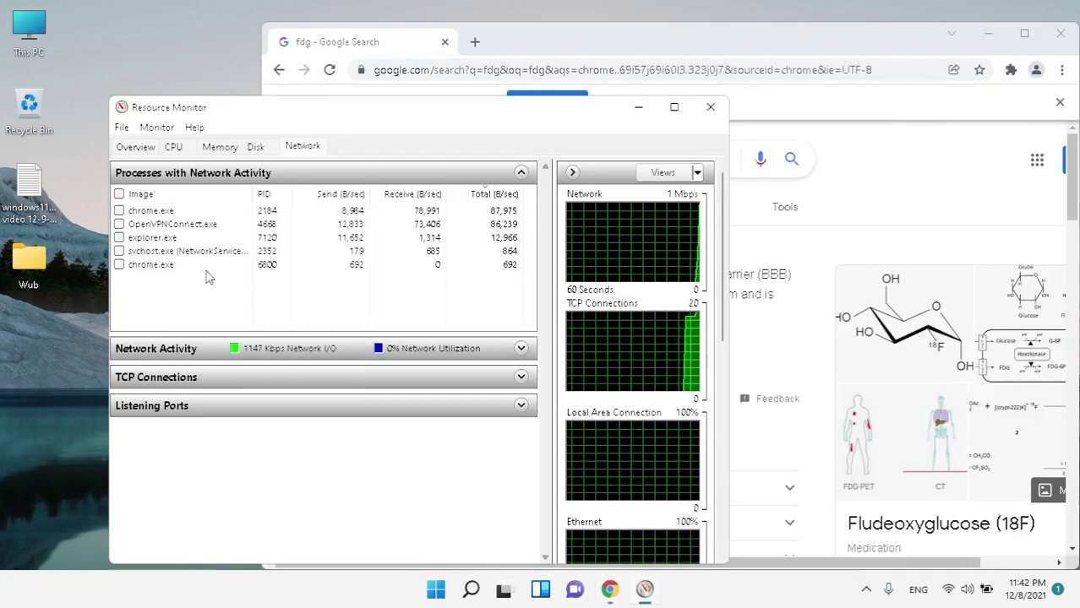
{"action": "left_click", "coordinate": [382, 226]}
{"action": "left_click", "coordinate": [412, 194]}
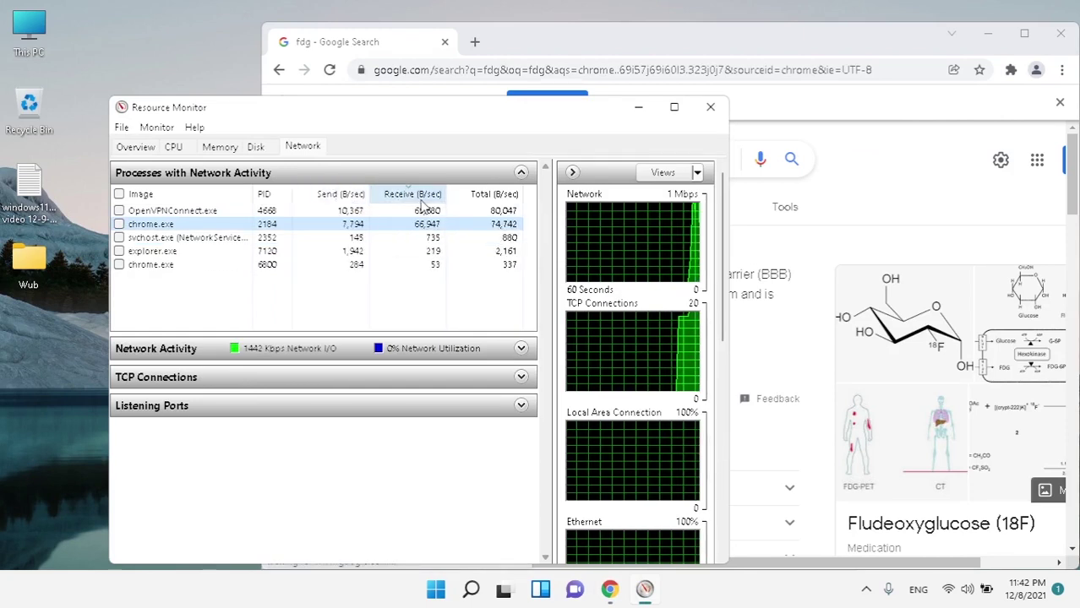
{"action": "left_click", "coordinate": [338, 199]}
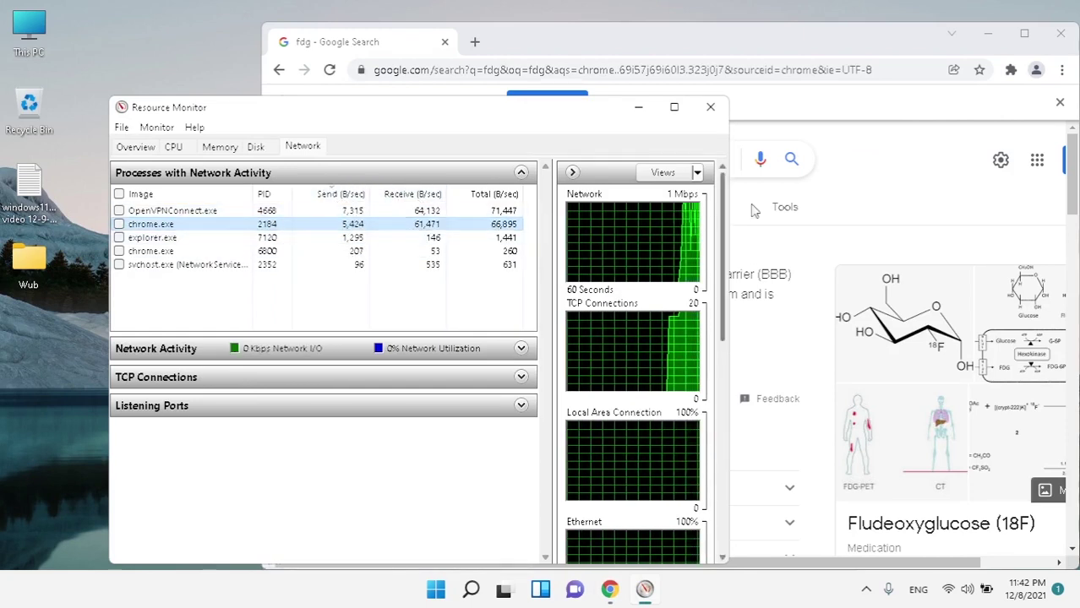
- Open the first FDG Entertainment Twitter video from the Chrome search results and return to Resource Monitor
{"action": "left_click", "coordinate": [843, 79]}
{"action": "scroll", "coordinate": [533, 330], "scroll_direction": "down", "scroll_amount": 10}
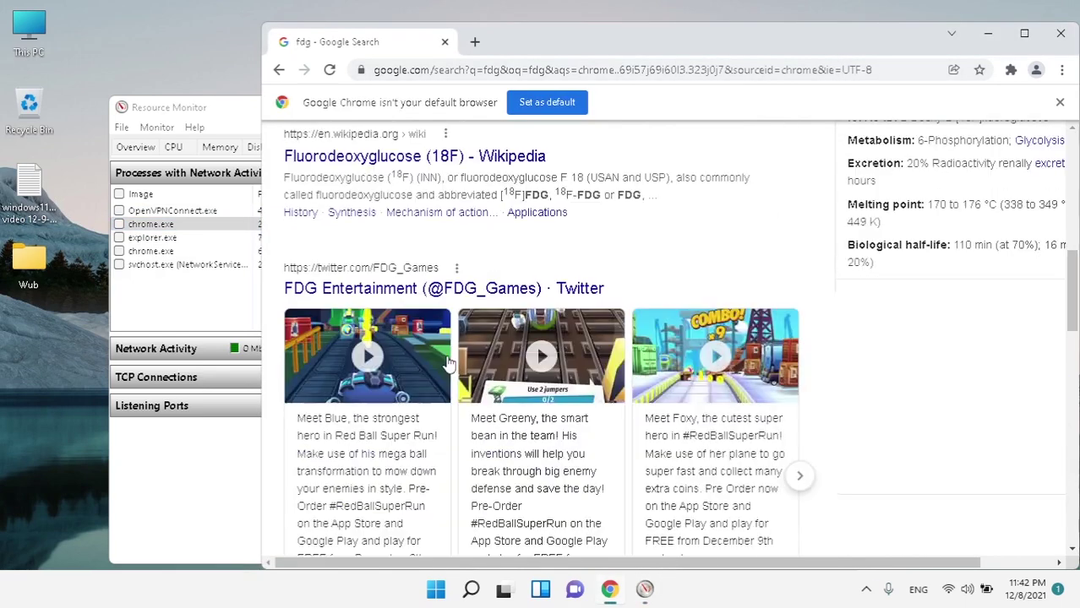
{"action": "left_click", "coordinate": [378, 368]}
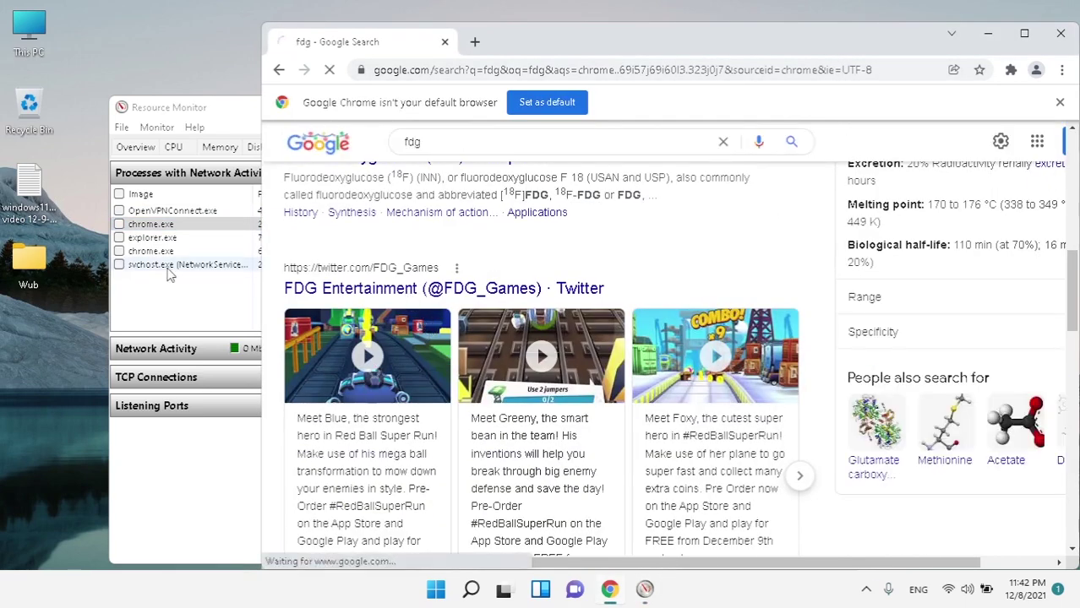
{"action": "left_click", "coordinate": [169, 314]}
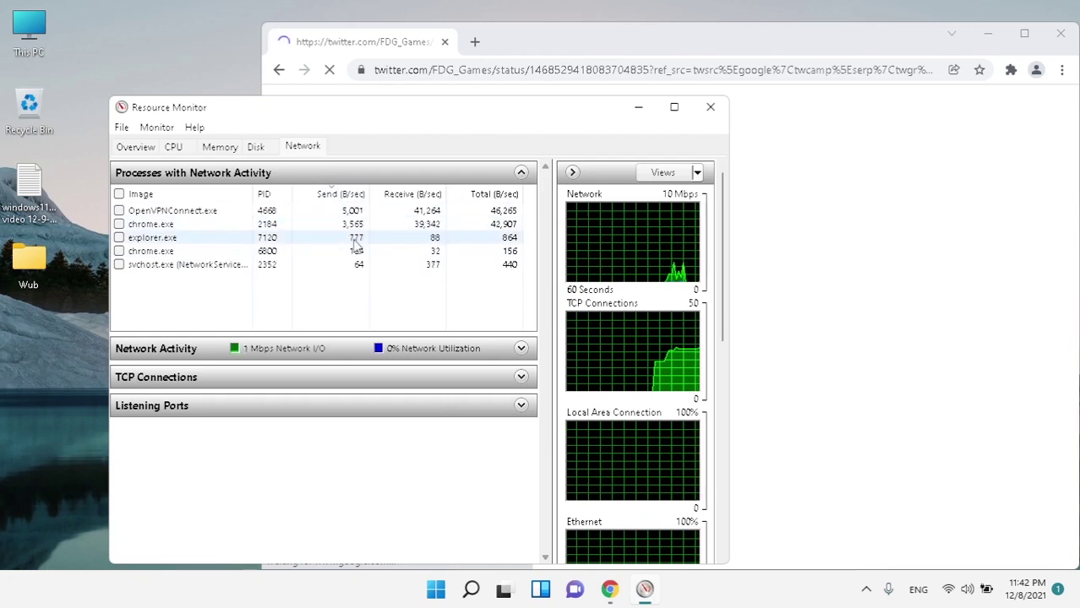
- Examine the process actions offered for the chrome.exe entry and check its network activity against the Twitter page in Chrome
{"action": "right_click", "coordinate": [356, 226]}
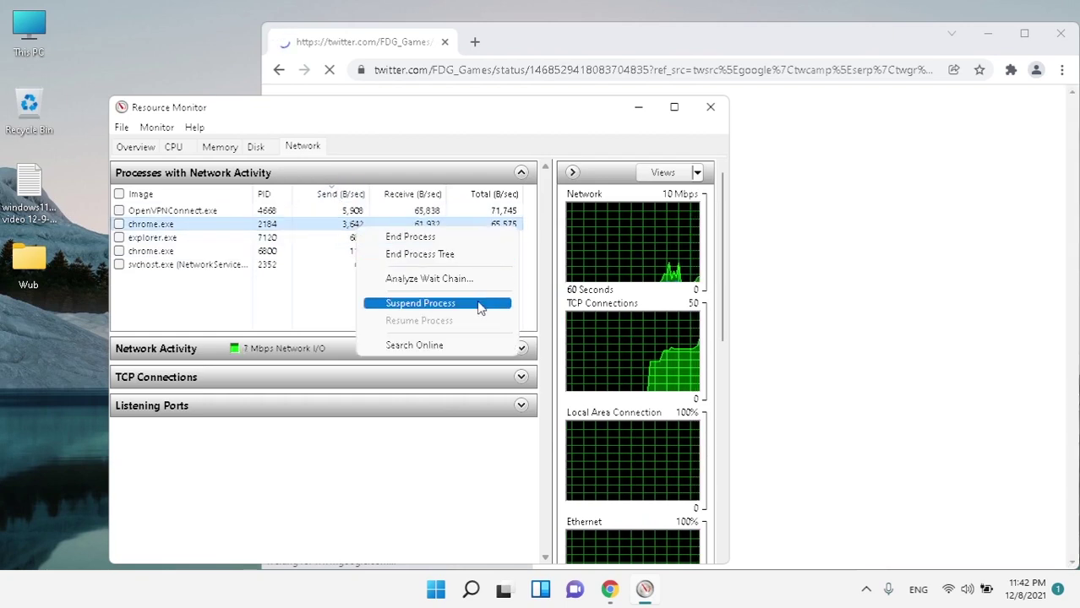
{"action": "left_click", "coordinate": [426, 254]}
{"action": "left_click", "coordinate": [524, 323]}
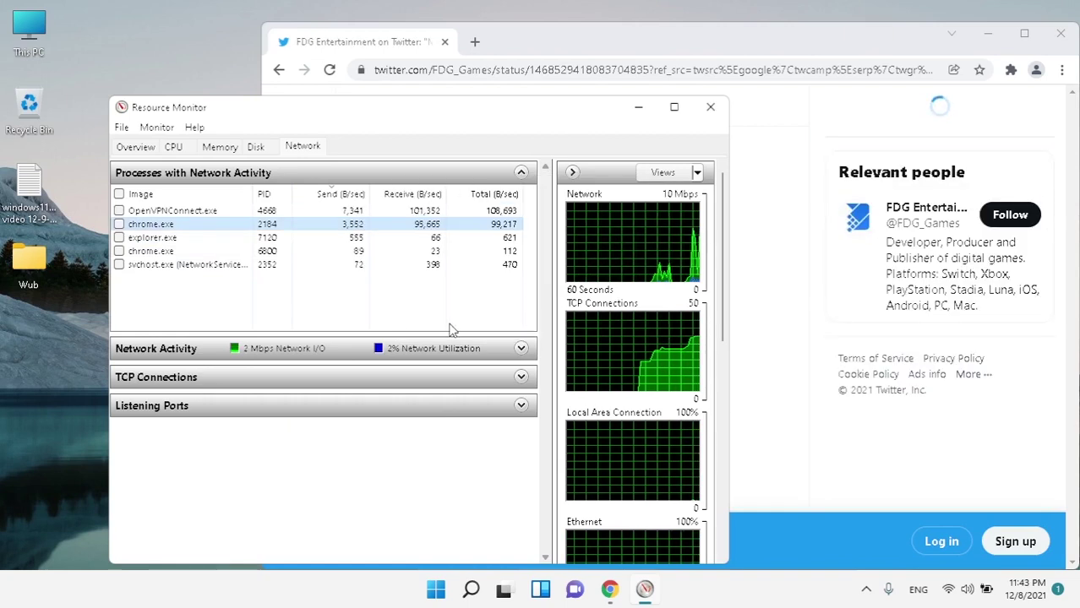
{"action": "right_click", "coordinate": [197, 225]}
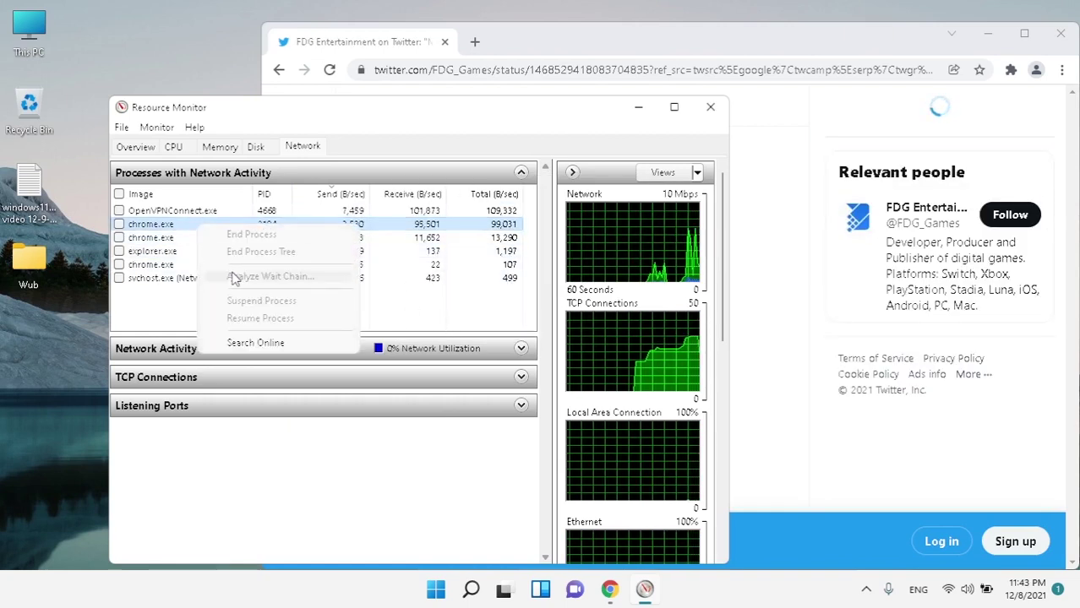
{"action": "left_click", "coordinate": [140, 229]}
{"action": "left_click", "coordinate": [760, 162]}
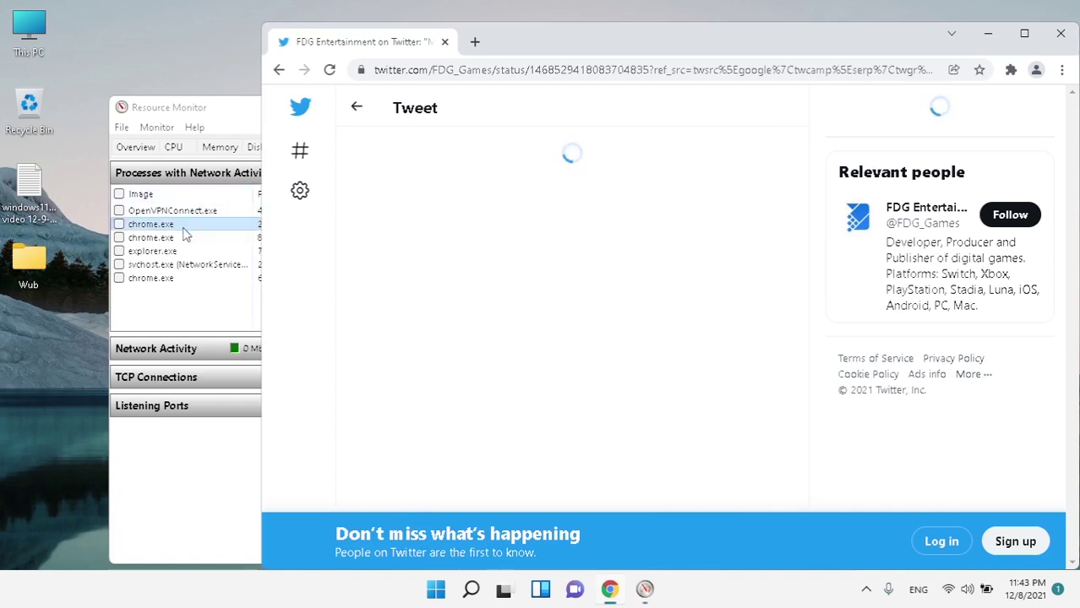
{"action": "left_click", "coordinate": [151, 321]}
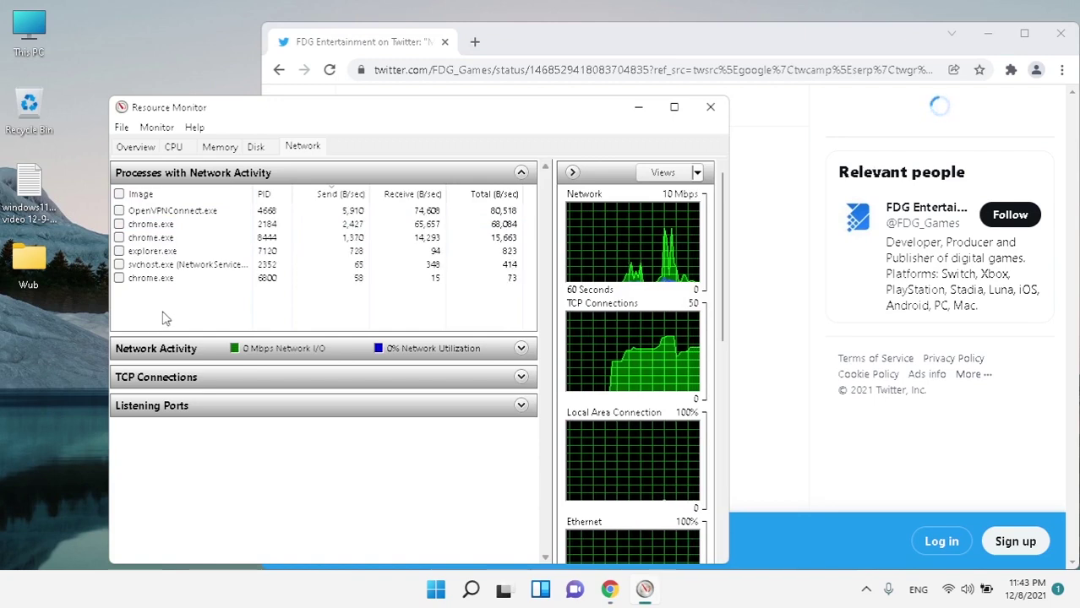
- Check the actions for the chrome.exe process with PID 2184, and close the Chrome window
{"action": "right_click", "coordinate": [353, 233]}
{"action": "key", "text": "Escape"}
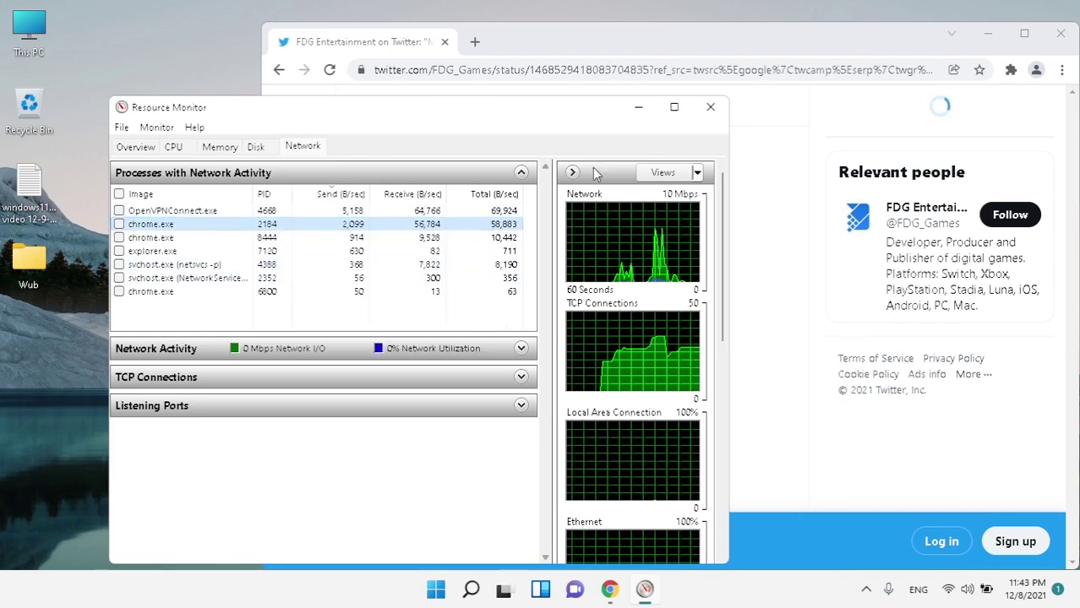
{"action": "left_click", "coordinate": [1077, 30]}
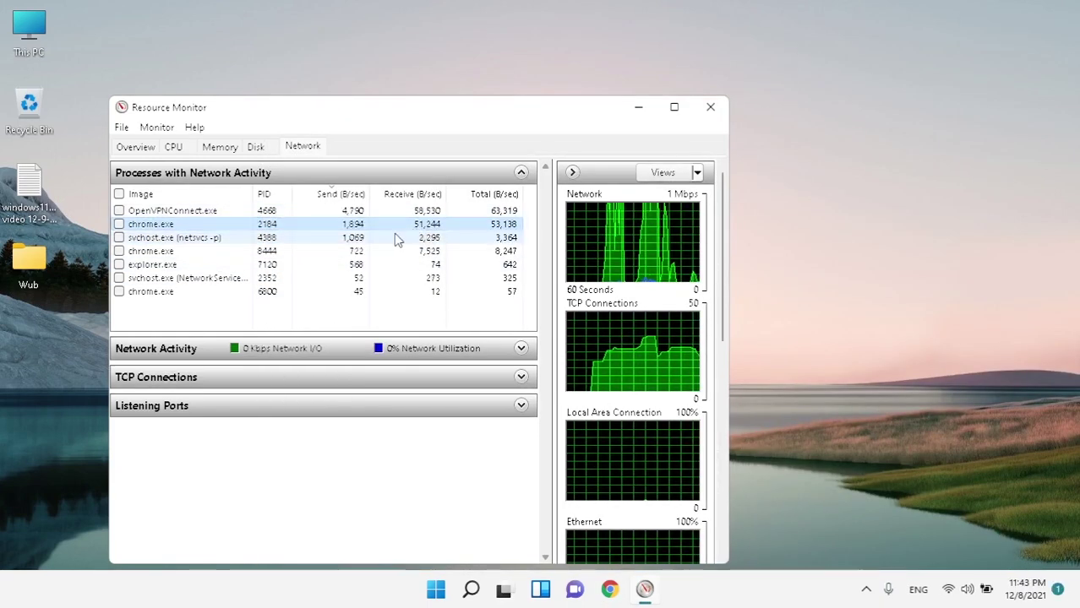
{"action": "left_click", "coordinate": [1047, 411]}
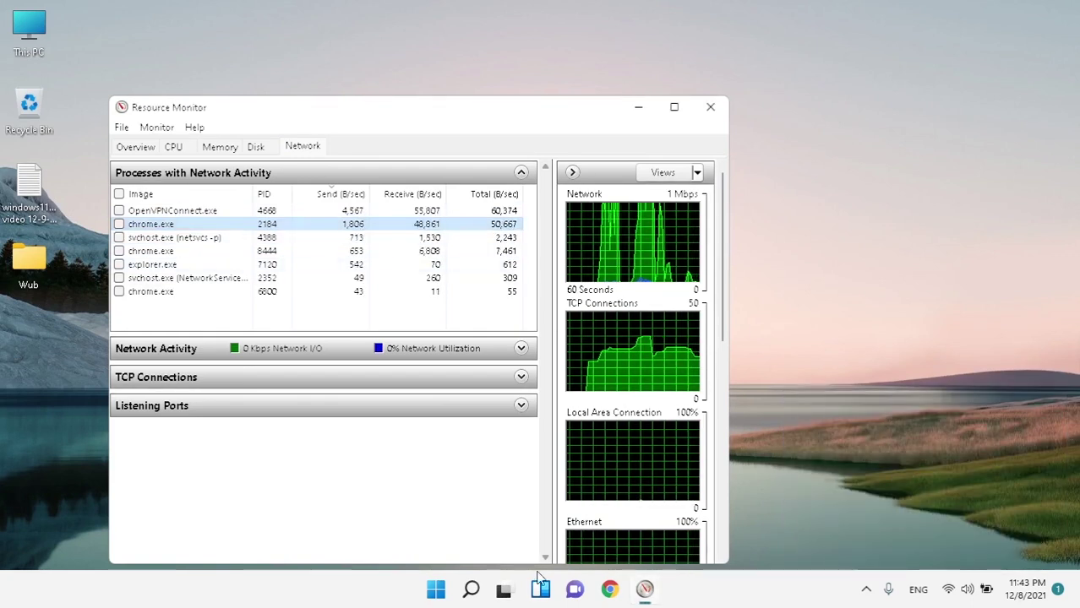
- Switch to Google Chrome and run a web search for "download net balancer"
{"action": "left_click", "coordinate": [622, 592]}
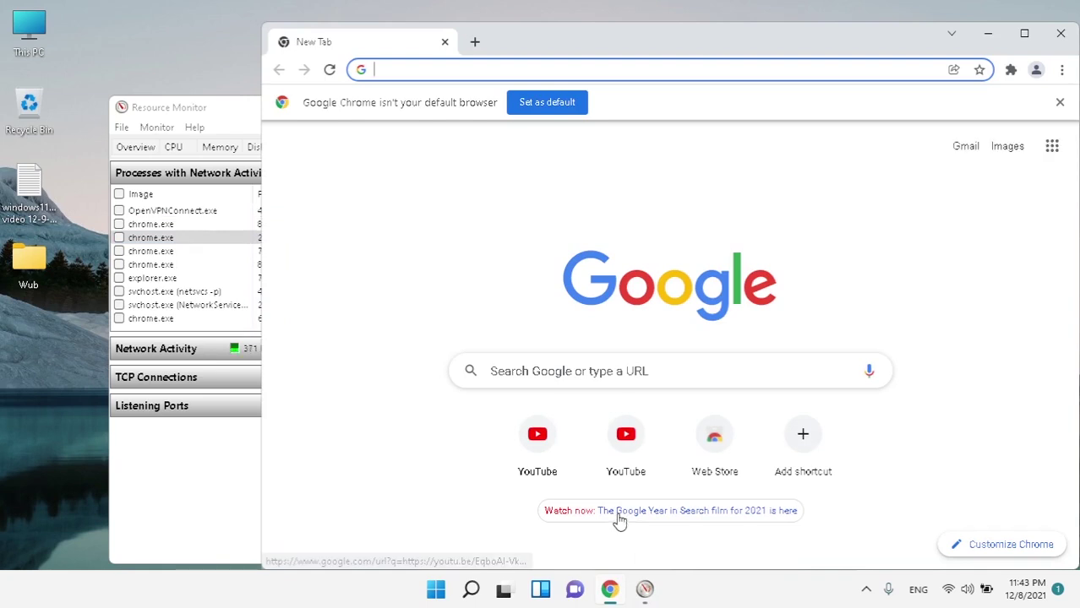
{"action": "type", "text": "d"}
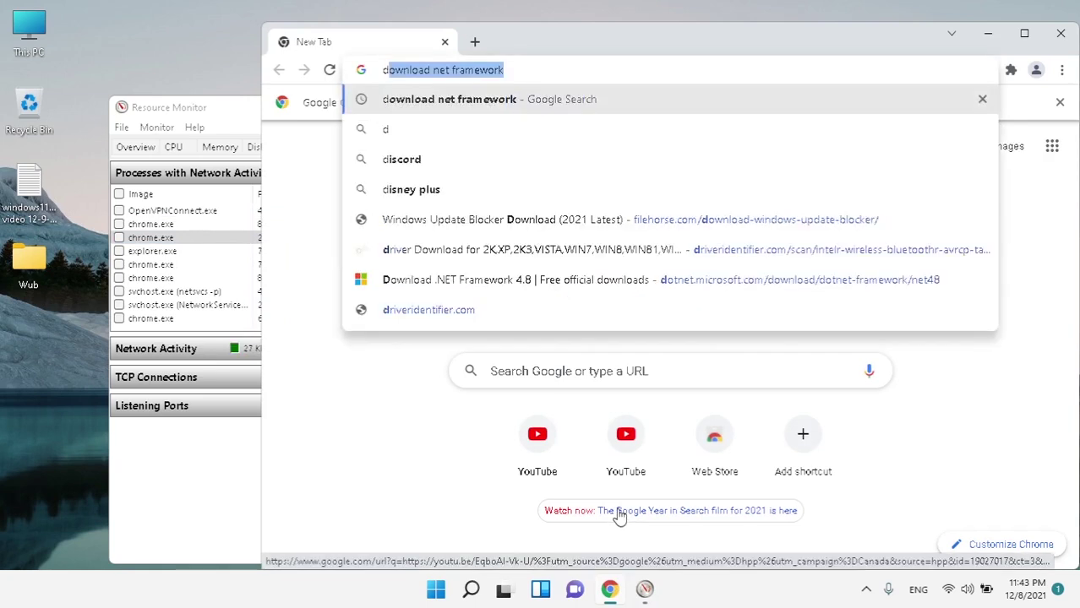
{"action": "key", "text": "BackSpace"}
{"action": "key", "text": "BackSpace"}
{"action": "type", "text": "download"}
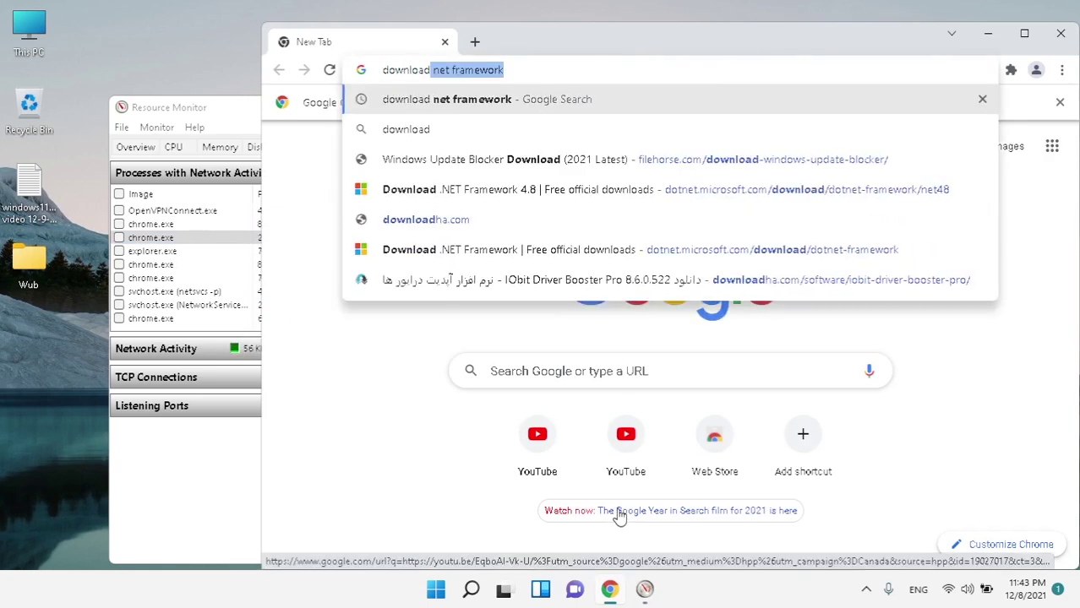
{"action": "type", "text": " net balancer"}
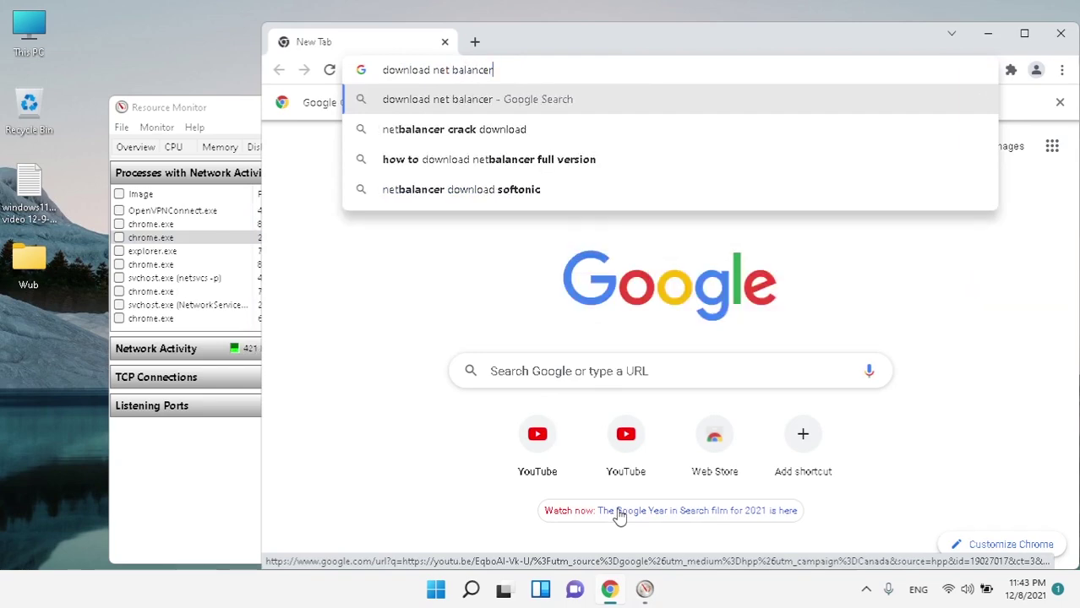
{"action": "key", "text": "Return"}
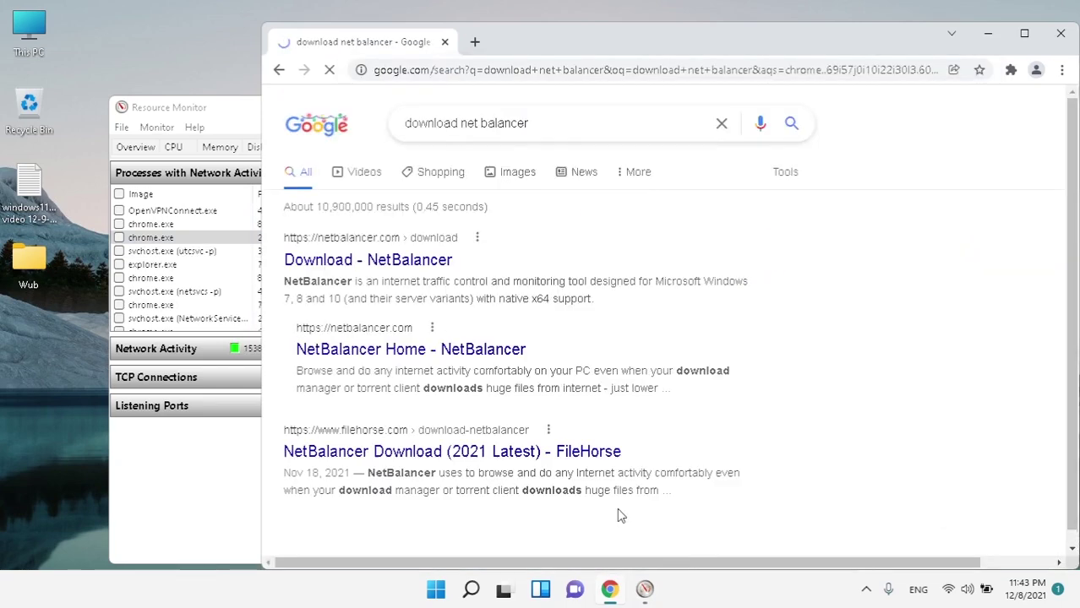
- Open the official NetBalancer download page in a maximized window and start downloading NetBalancerSetup.exe to the Programs category
{"action": "left_click", "coordinate": [399, 262]}
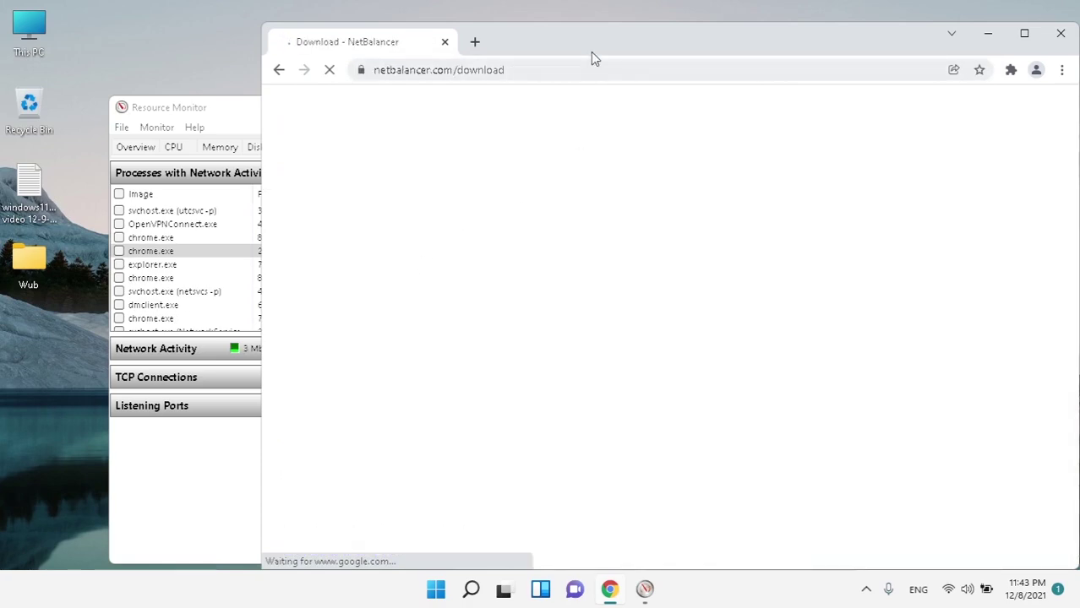
{"action": "left_click_drag", "start_coordinate": [591, 52], "coordinate": [473, 2]}
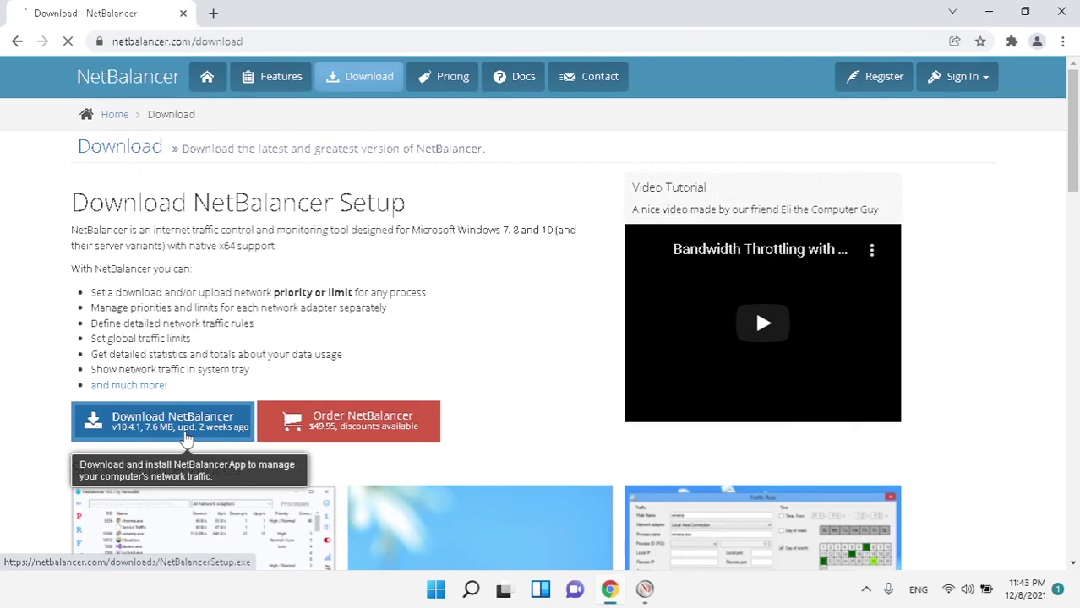
{"action": "left_click", "coordinate": [187, 438]}
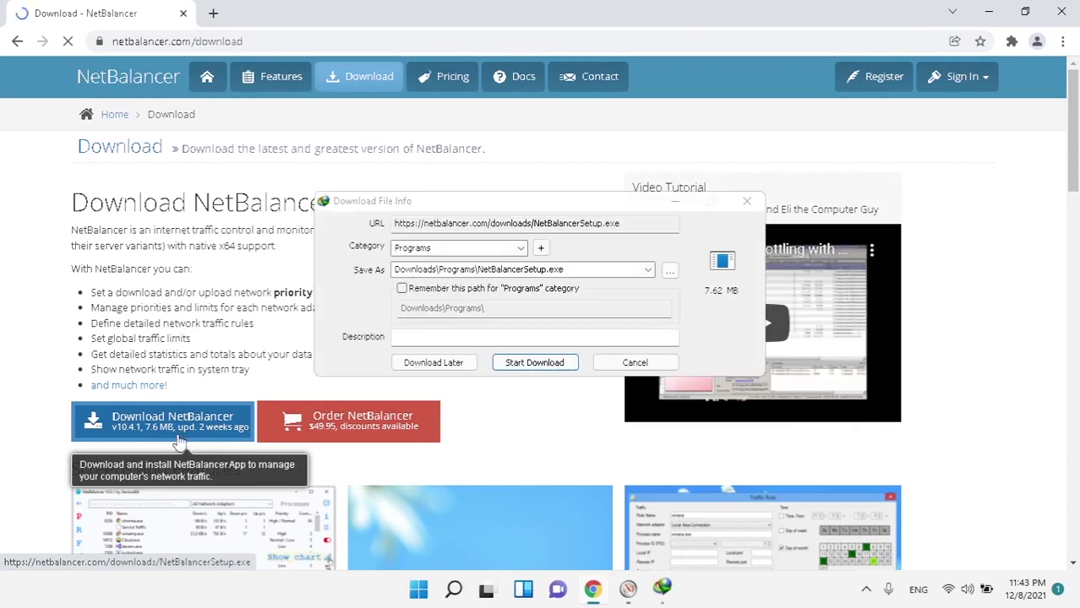
{"action": "left_click", "coordinate": [542, 362]}
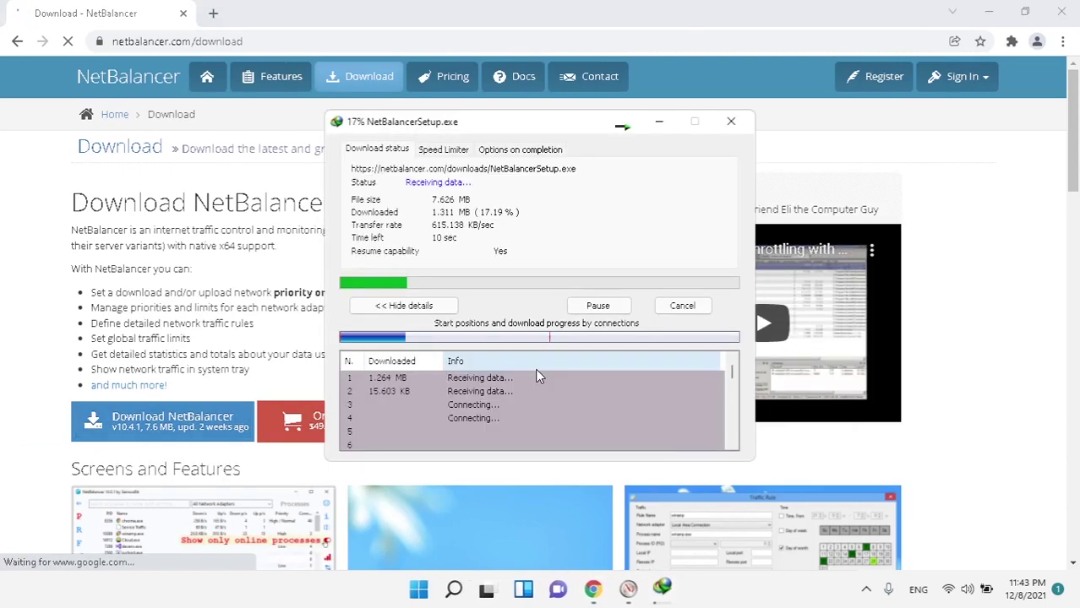
- Look over the screens and features on the download page, and launch the downloaded NetBalancer installer
{"action": "left_click", "coordinate": [160, 338]}
{"action": "scroll", "coordinate": [160, 338], "scroll_direction": "down", "scroll_amount": 3}
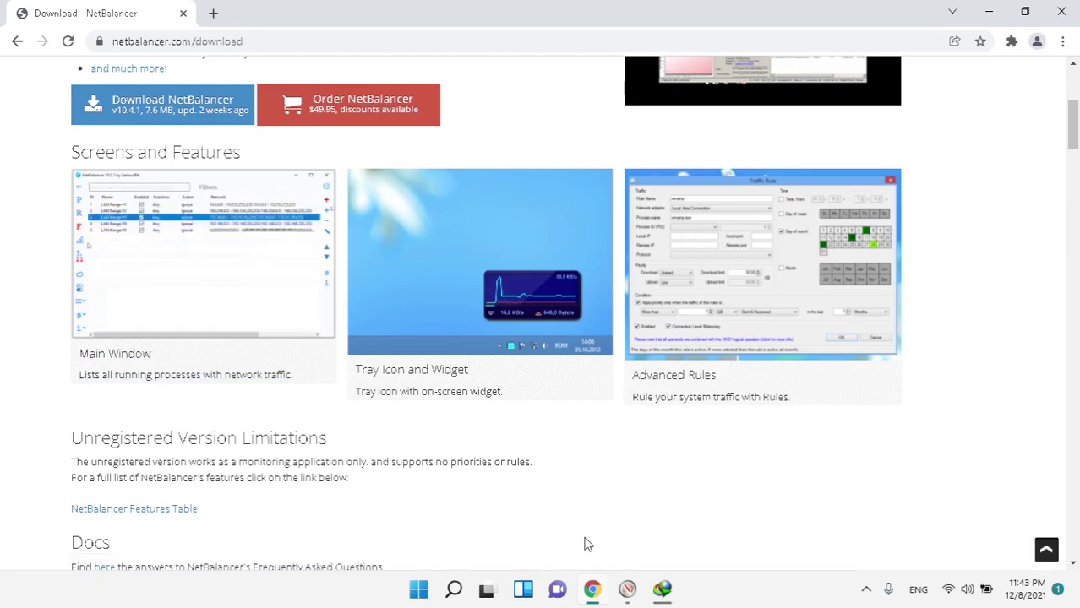
{"action": "scroll", "coordinate": [601, 505], "scroll_direction": "up", "scroll_amount": 3}
{"action": "left_click", "coordinate": [423, 344]}
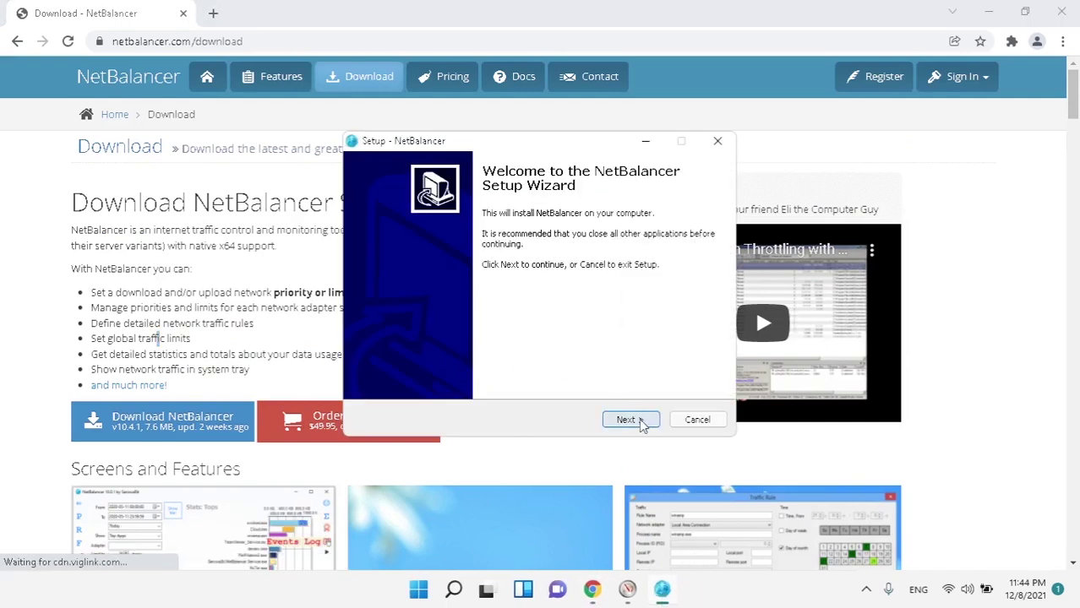
- Accept the license agreement and install NetBalancer in C:\Program Files\NetBalancer with the default setup options
{"action": "left_click", "coordinate": [630, 420]}
{"action": "left_click", "coordinate": [416, 372]}
{"action": "left_click", "coordinate": [632, 420]}
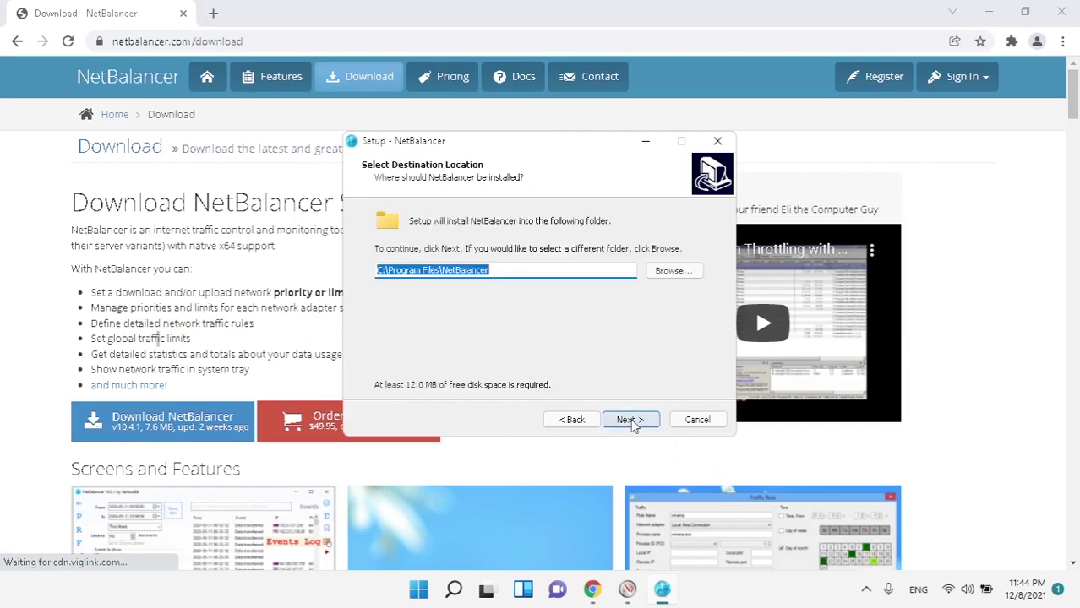
{"action": "left_click", "coordinate": [631, 420]}
{"action": "left_click", "coordinate": [632, 420]}
{"action": "left_click", "coordinate": [631, 420]}
{"action": "left_click", "coordinate": [631, 420]}
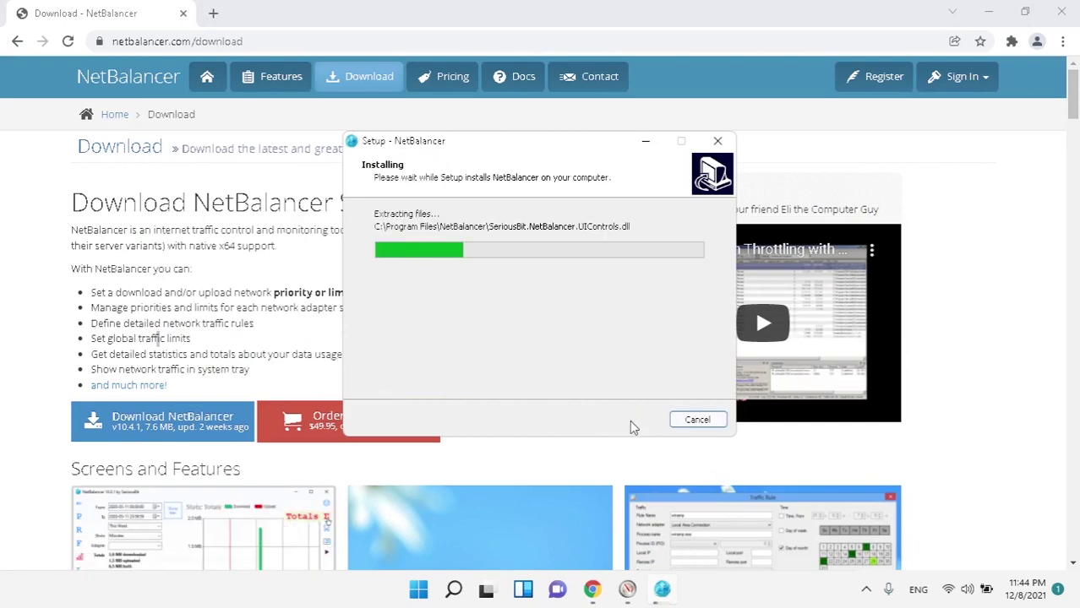
- Close Resource Monitor and finish the NetBalancer setup wizard
{"action": "key", "text": "Return"}
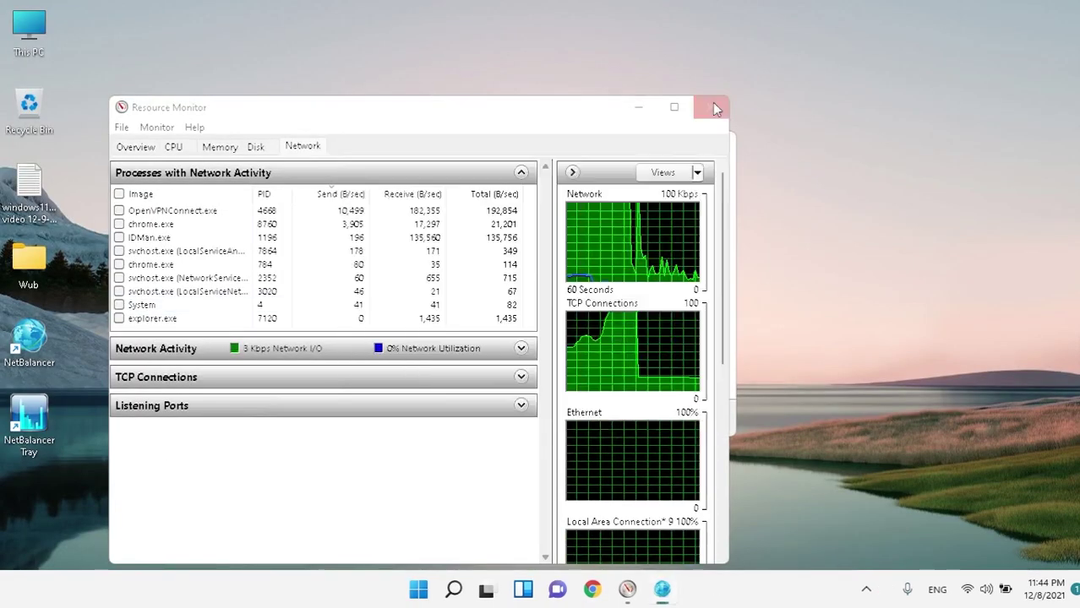
{"action": "left_click", "coordinate": [713, 106]}
{"action": "left_click", "coordinate": [630, 418]}
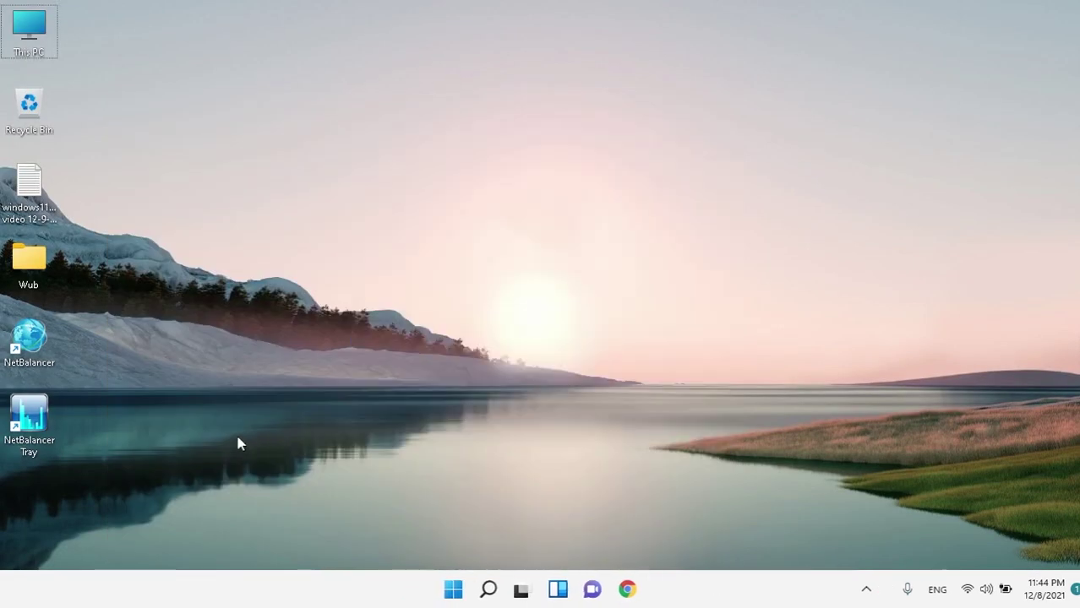
- Launch NetBalancer Tray and NetBalancer from the desktop, and move the traffic widget to the lower-right corner of the desktop
{"action": "double_click", "coordinate": [46, 429]}
{"action": "double_click", "coordinate": [34, 343]}
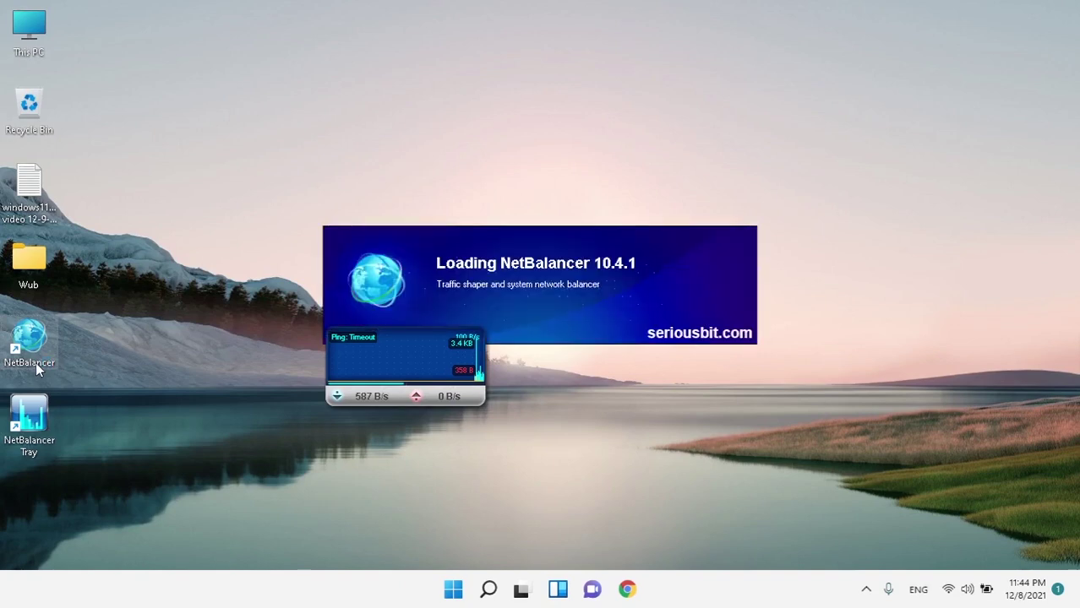
{"action": "left_click_drag", "start_coordinate": [414, 357], "coordinate": [871, 507]}
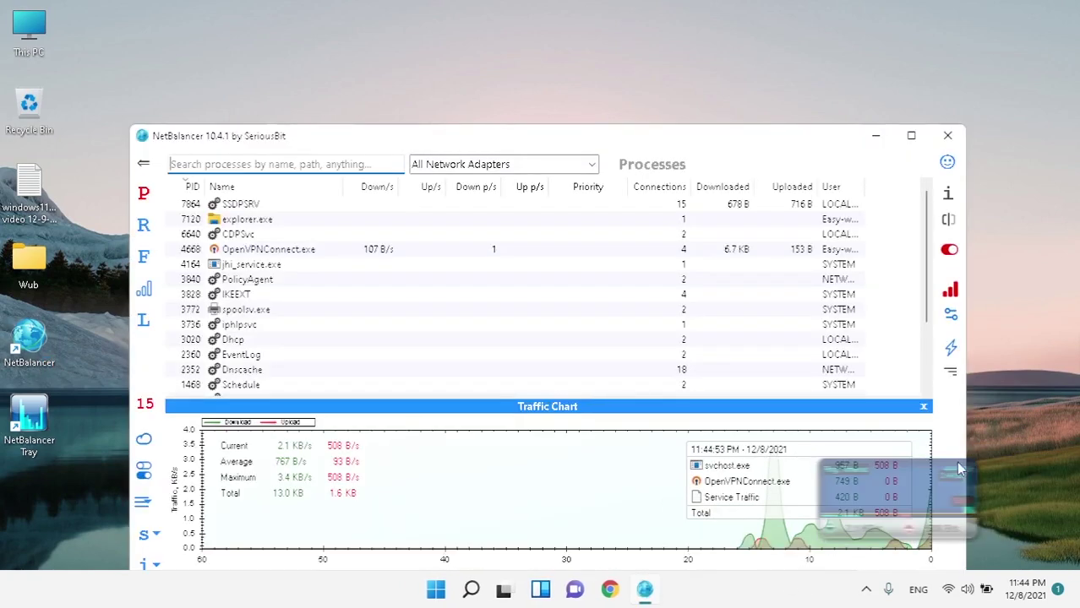
{"action": "left_click_drag", "start_coordinate": [959, 471], "coordinate": [1032, 484]}
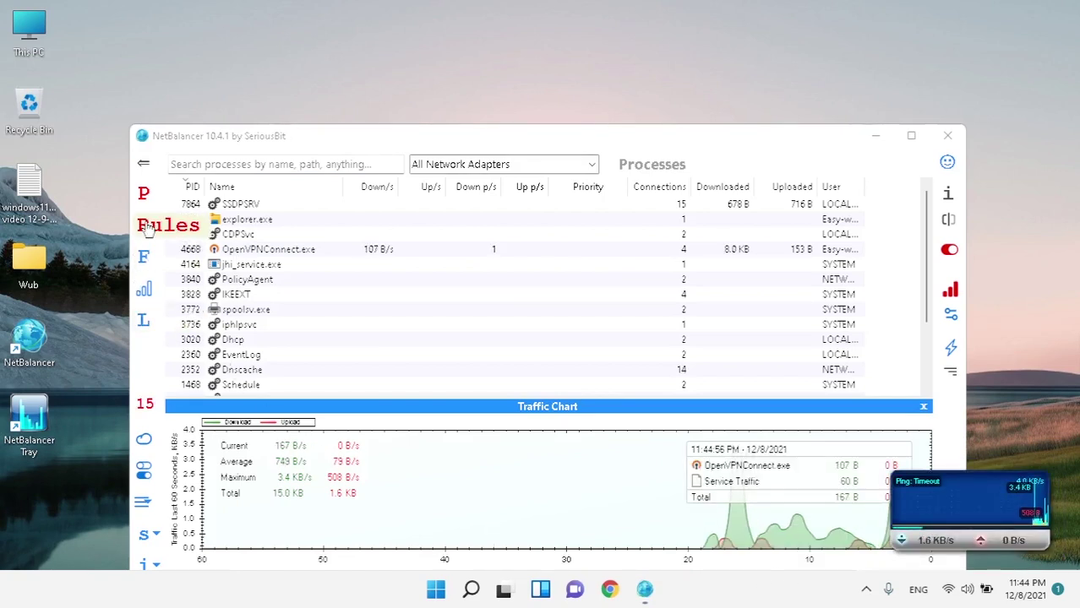
- Maximize the NetBalancer window and dismiss the Cloud Sync setup without entering credentials
{"action": "left_click", "coordinate": [911, 136]}
{"action": "left_click", "coordinate": [1064, 89]}
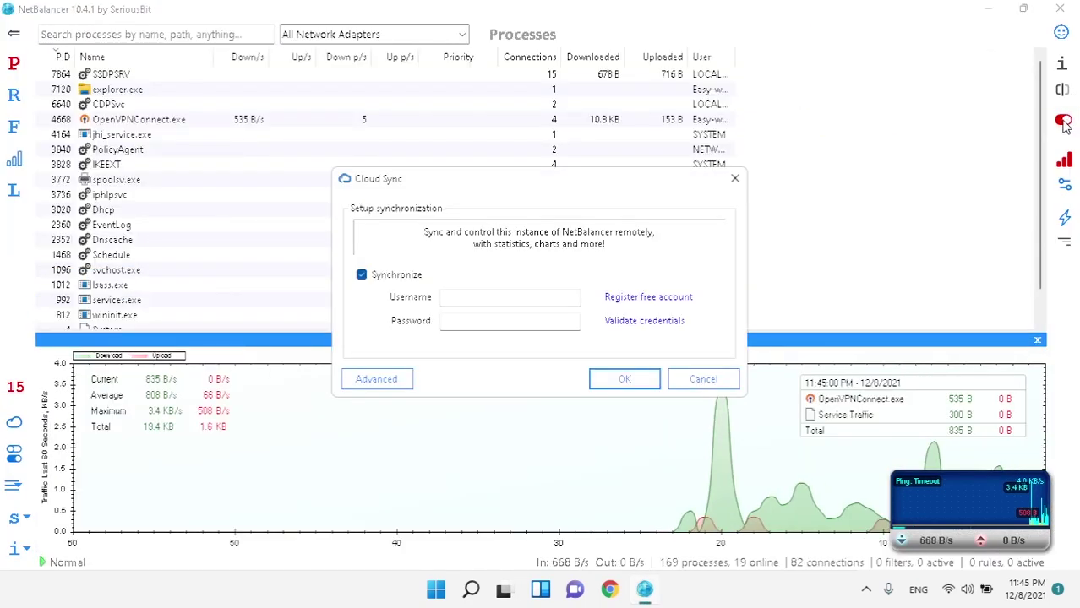
{"action": "left_click", "coordinate": [700, 379]}
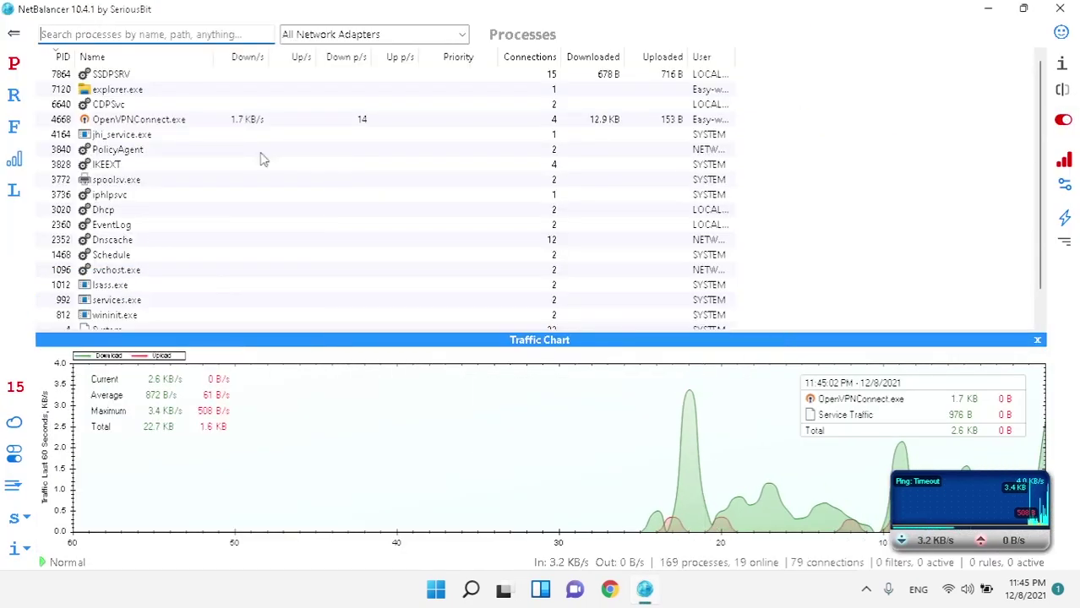
- Select explorer.exe and sort the NetBalancer processes by upload speed, finally by download speed
{"action": "left_click", "coordinate": [133, 93]}
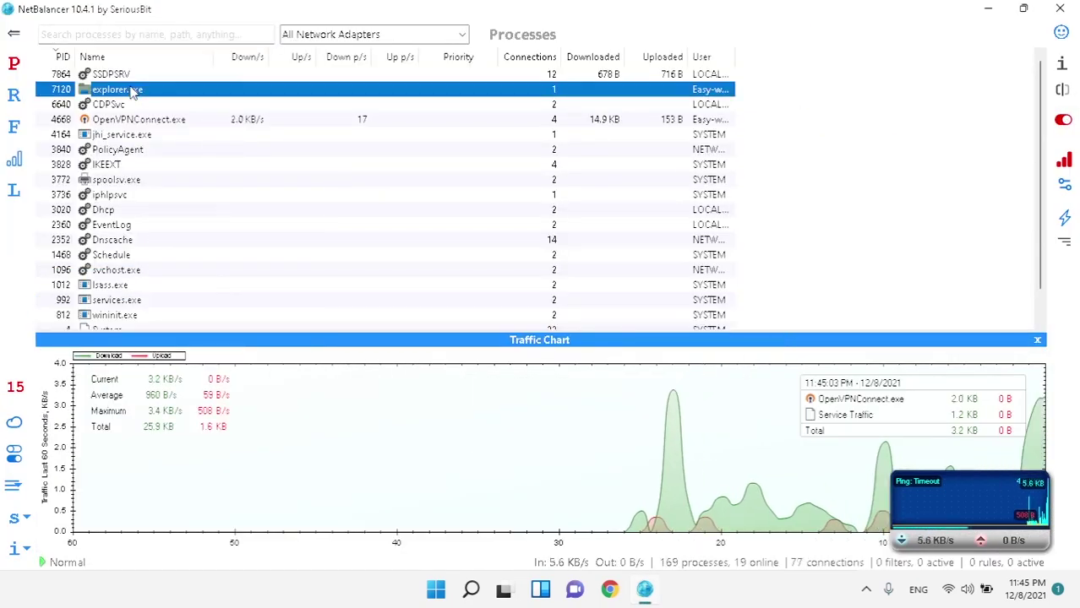
{"action": "left_click", "coordinate": [300, 56]}
{"action": "left_click", "coordinate": [301, 56]}
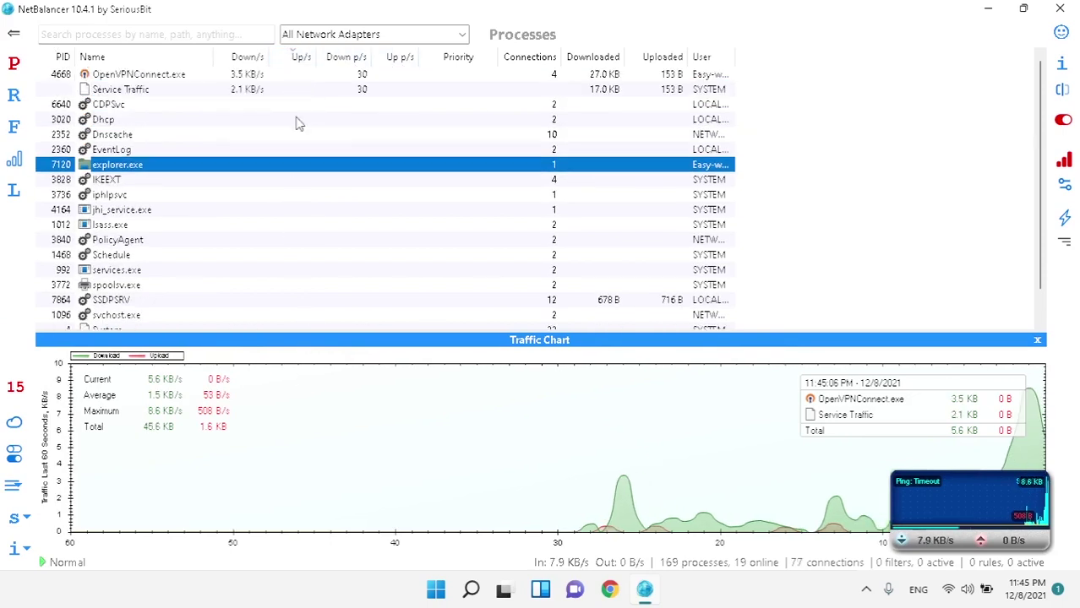
{"action": "left_click", "coordinate": [255, 57]}
{"action": "left_click", "coordinate": [254, 57]}
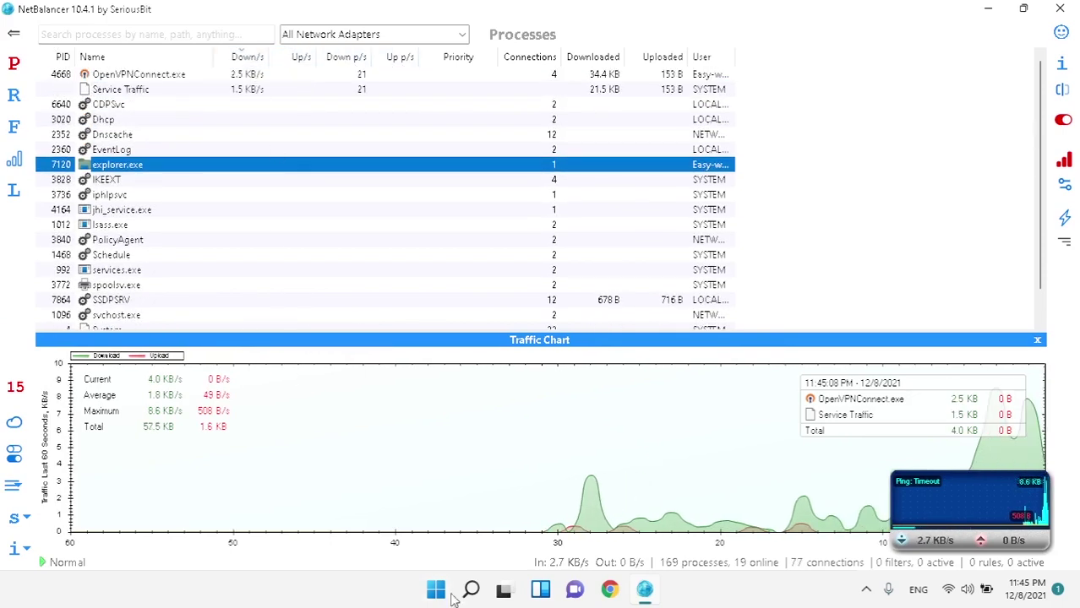
- Load YouTube in a new Chrome window to generate traffic, and return to NetBalancer with the chrome.exe process selected
{"action": "left_click", "coordinate": [608, 590]}
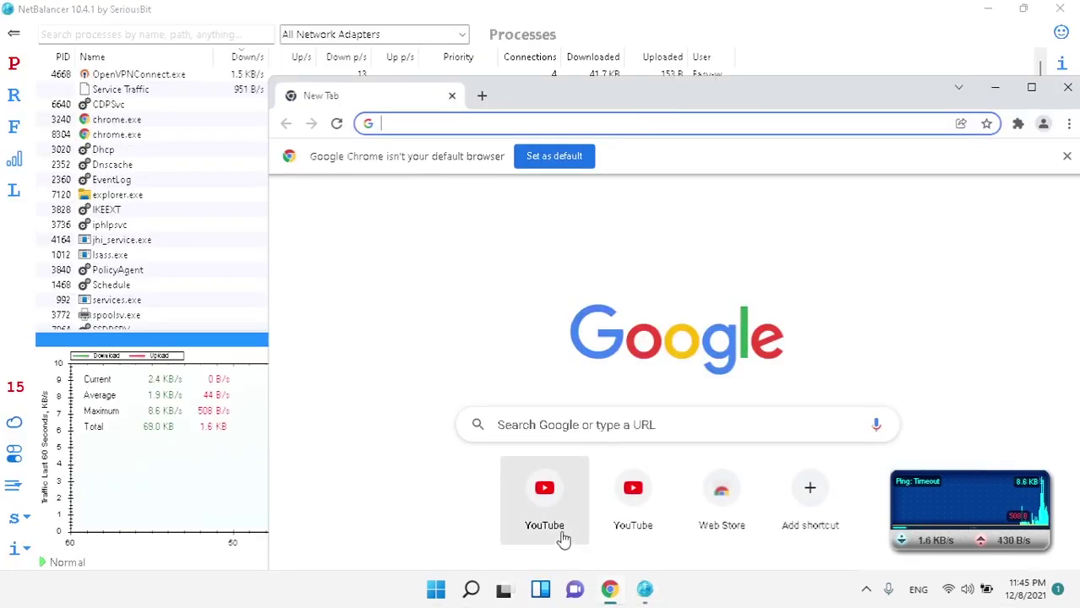
{"action": "left_click", "coordinate": [563, 539]}
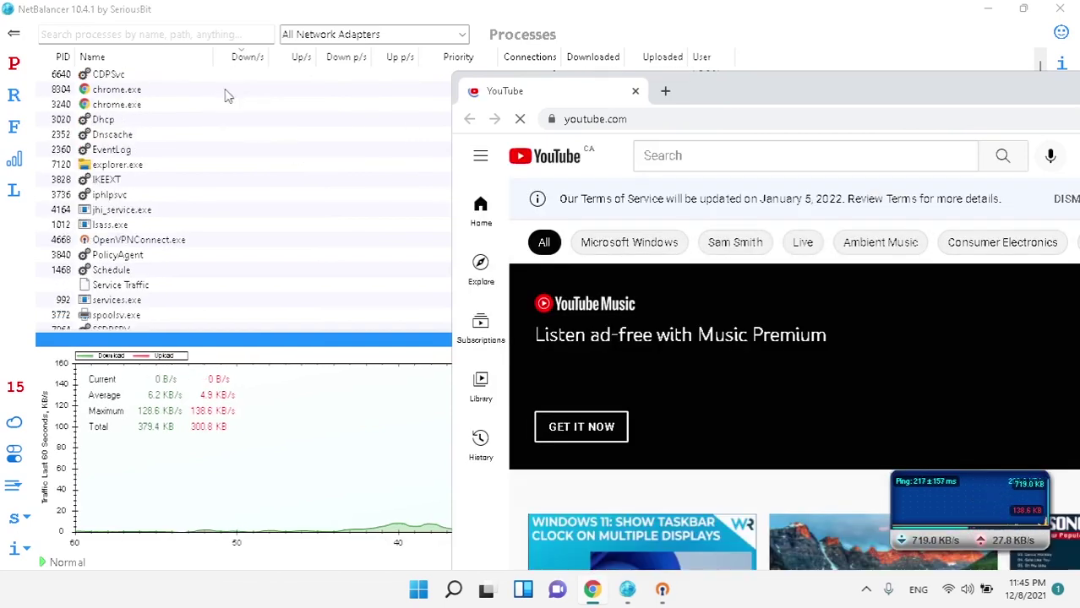
{"action": "left_click", "coordinate": [240, 91]}
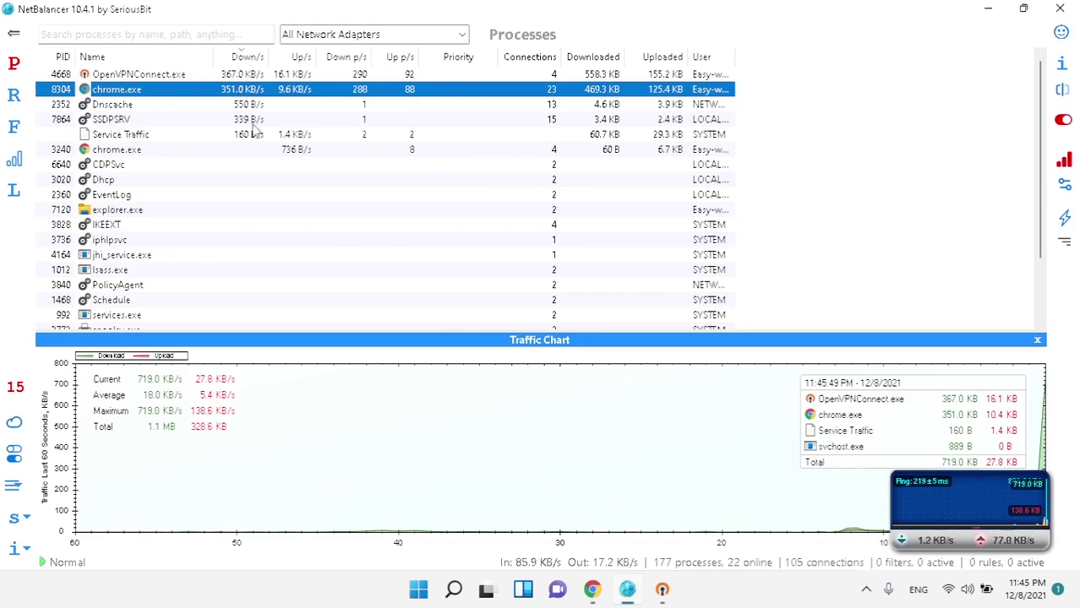
- Examine the priority, rule and process-ending actions offered for the chrome.exe process
{"action": "right_click", "coordinate": [240, 93]}
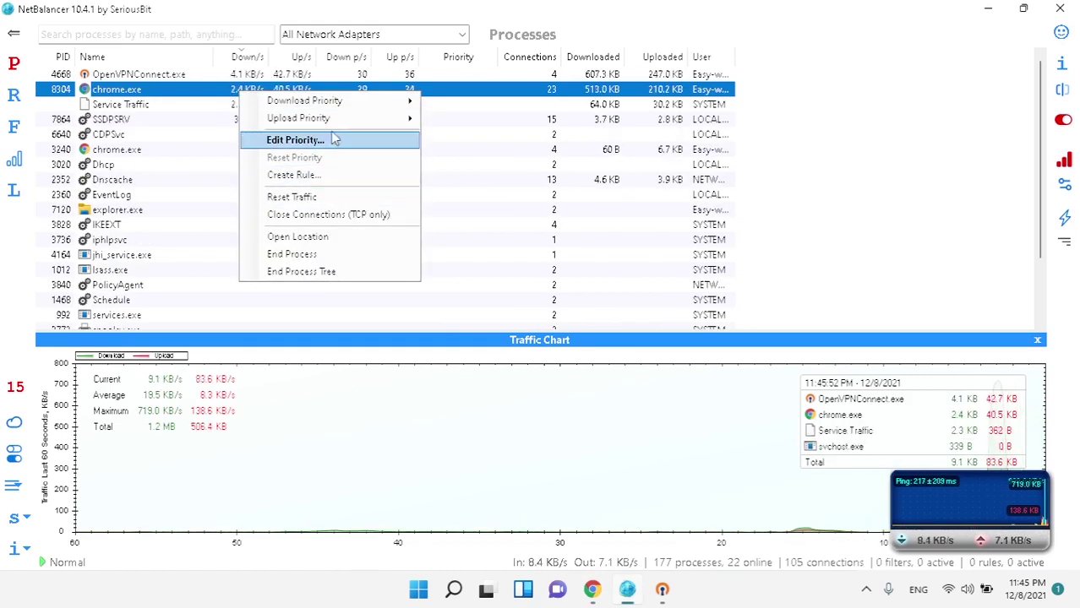
{"action": "mouse_move", "coordinate": [359, 118]}
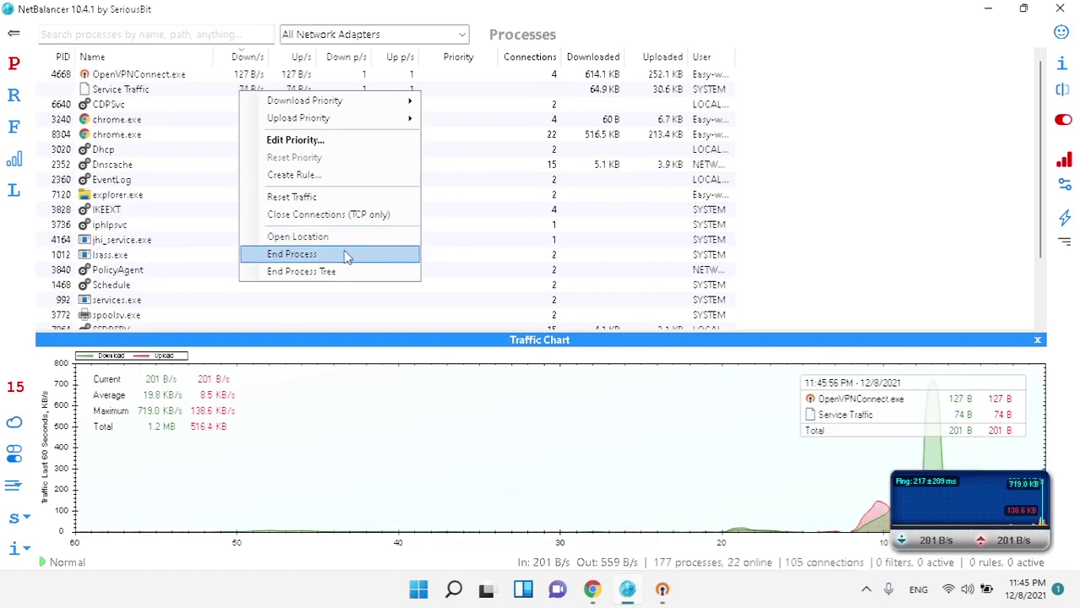
{"action": "left_click", "coordinate": [189, 94]}
- Sort the processes by name and try to give the chrome.exe process with PID 8304 a Custom download priority
{"action": "left_click", "coordinate": [153, 56]}
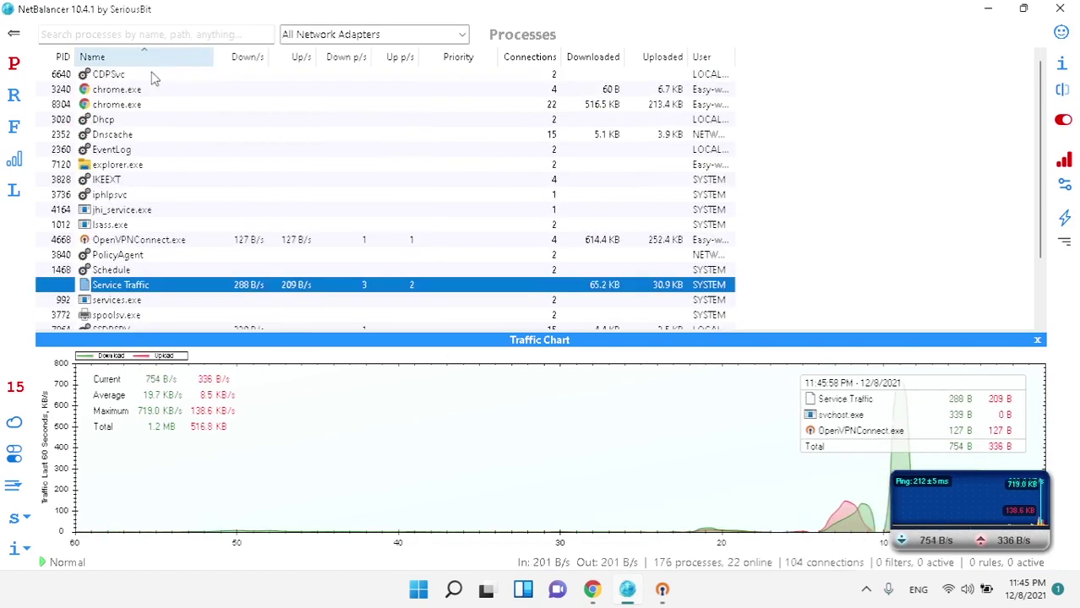
{"action": "left_click", "coordinate": [125, 107]}
{"action": "double_click", "coordinate": [132, 109]}
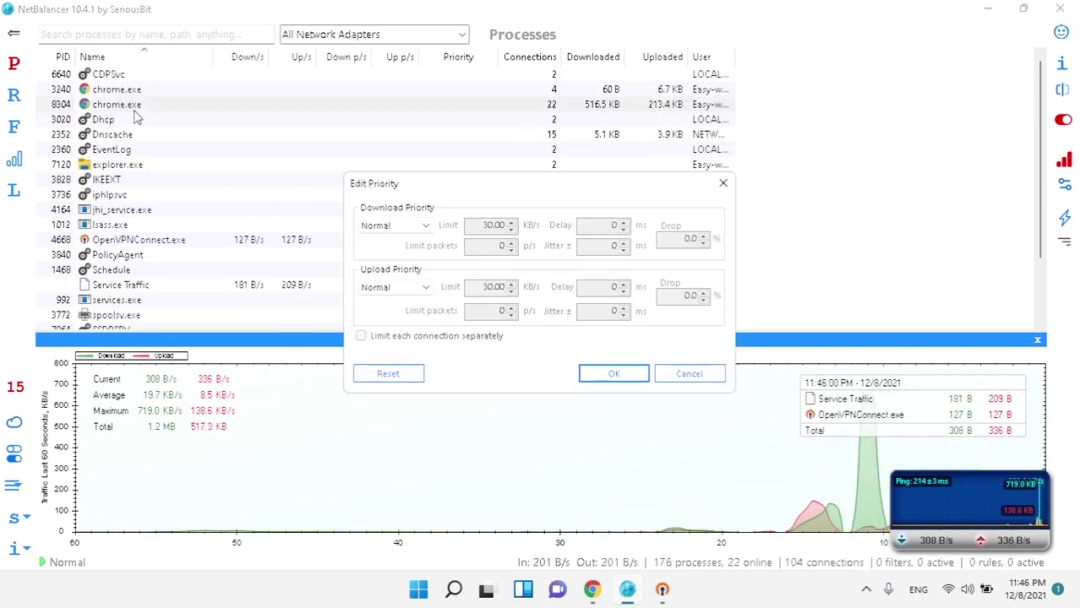
{"action": "left_click", "coordinate": [401, 227]}
{"action": "left_click", "coordinate": [398, 238]}
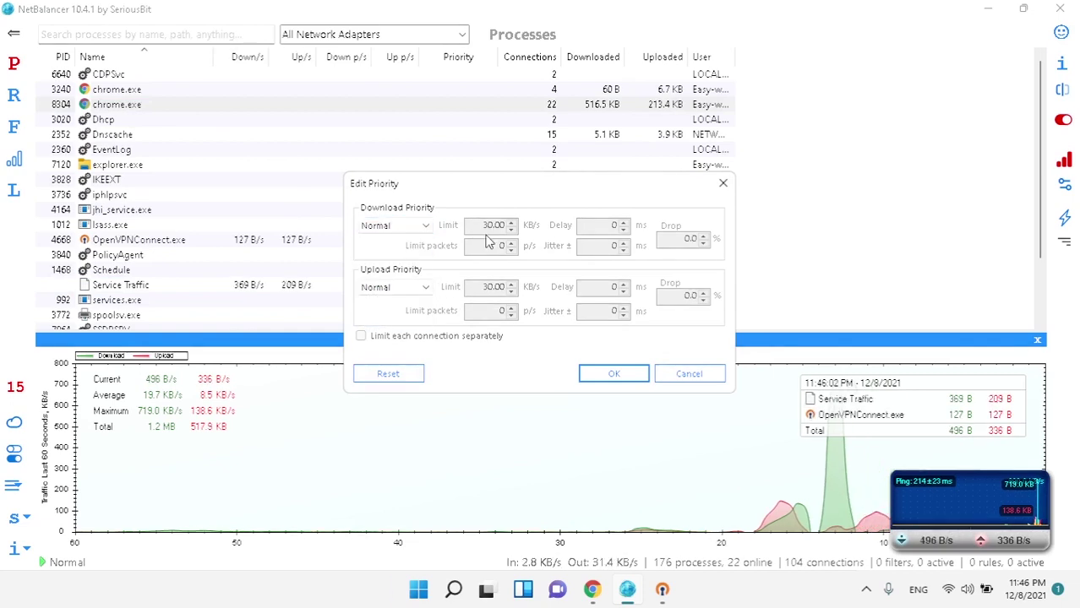
{"action": "left_click", "coordinate": [413, 228]}
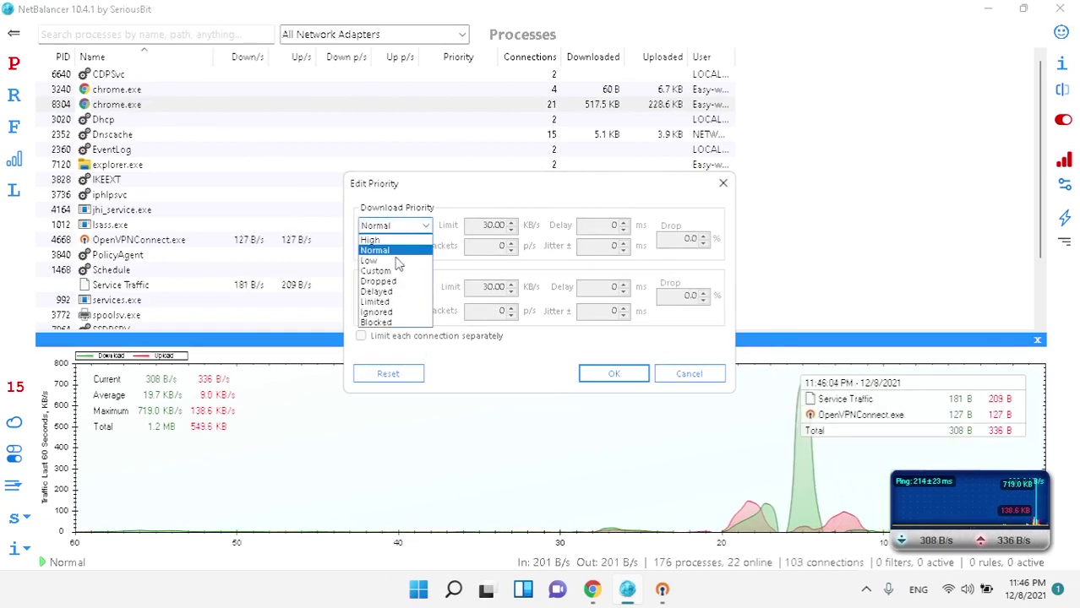
{"action": "left_click", "coordinate": [414, 272]}
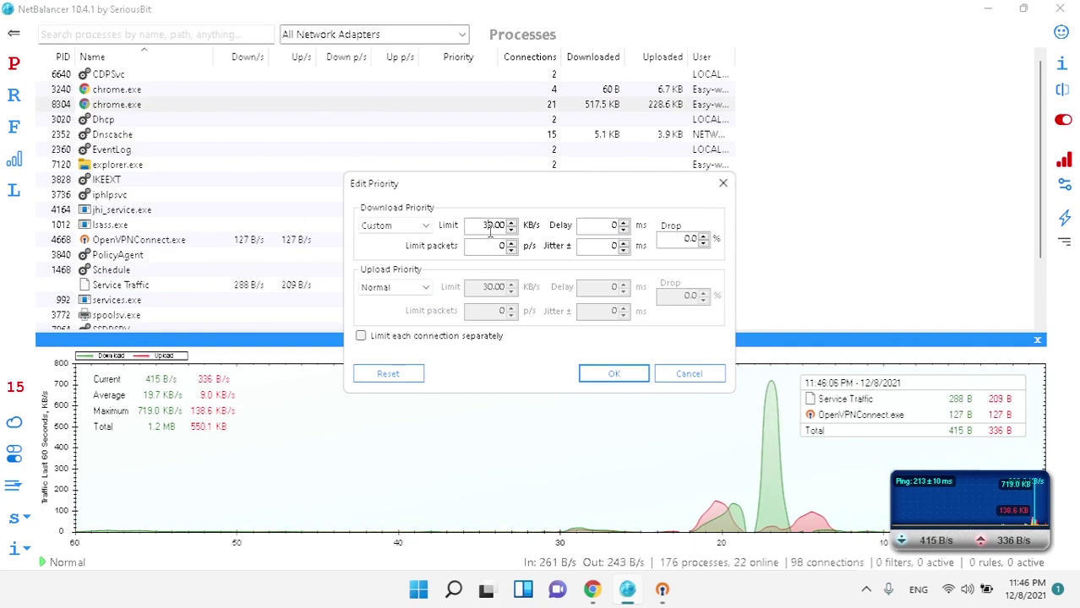
{"action": "left_click", "coordinate": [600, 374]}
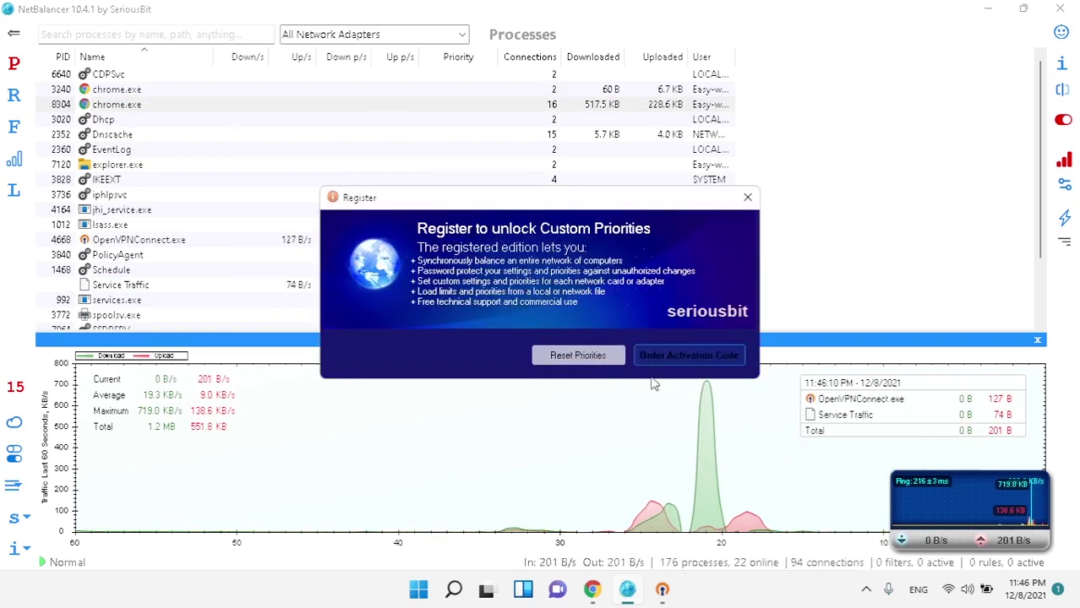
{"action": "left_click", "coordinate": [747, 197]}
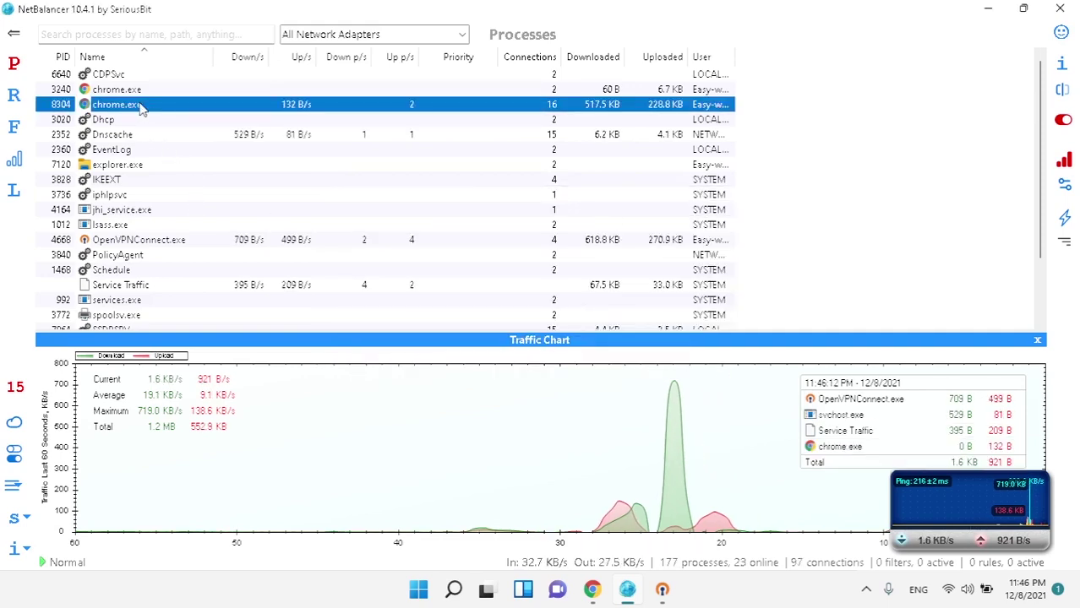
- View the process traffic for Adapter8 only, and return the adapter filter to All Network Adapters
{"action": "left_click", "coordinate": [363, 34]}
{"action": "left_click", "coordinate": [463, 35]}
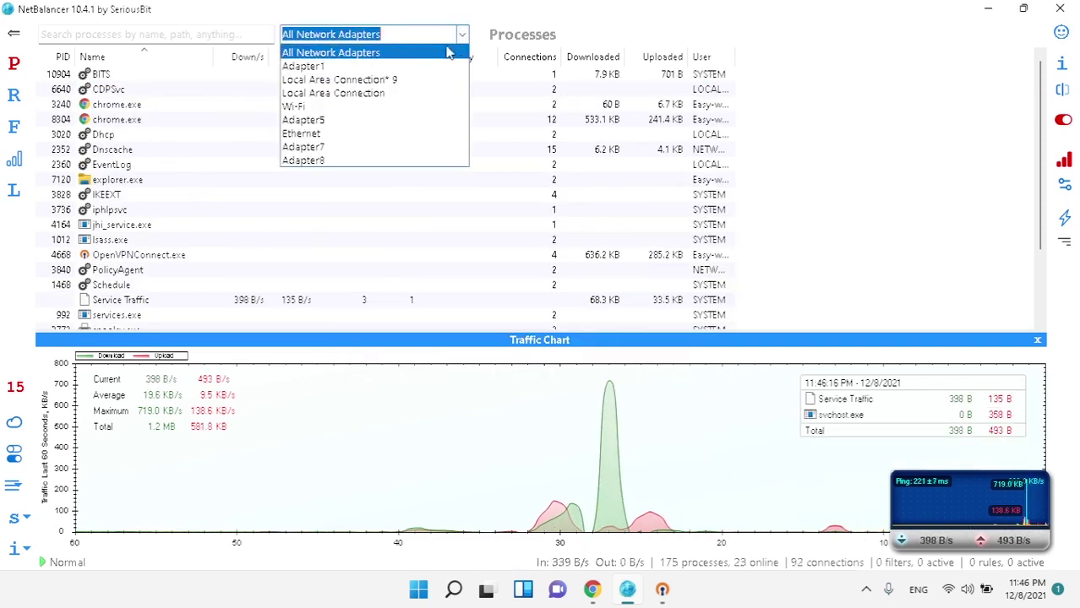
{"action": "left_click", "coordinate": [385, 105]}
{"action": "left_click", "coordinate": [464, 35]}
{"action": "left_click", "coordinate": [412, 95]}
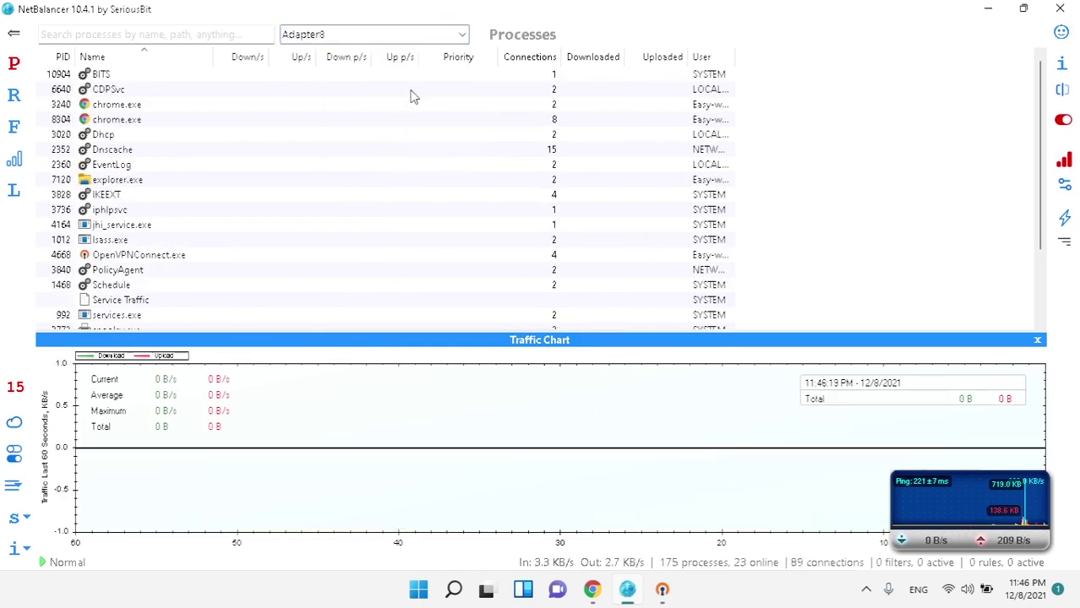
{"action": "left_click", "coordinate": [464, 35]}
{"action": "left_click", "coordinate": [330, 48]}
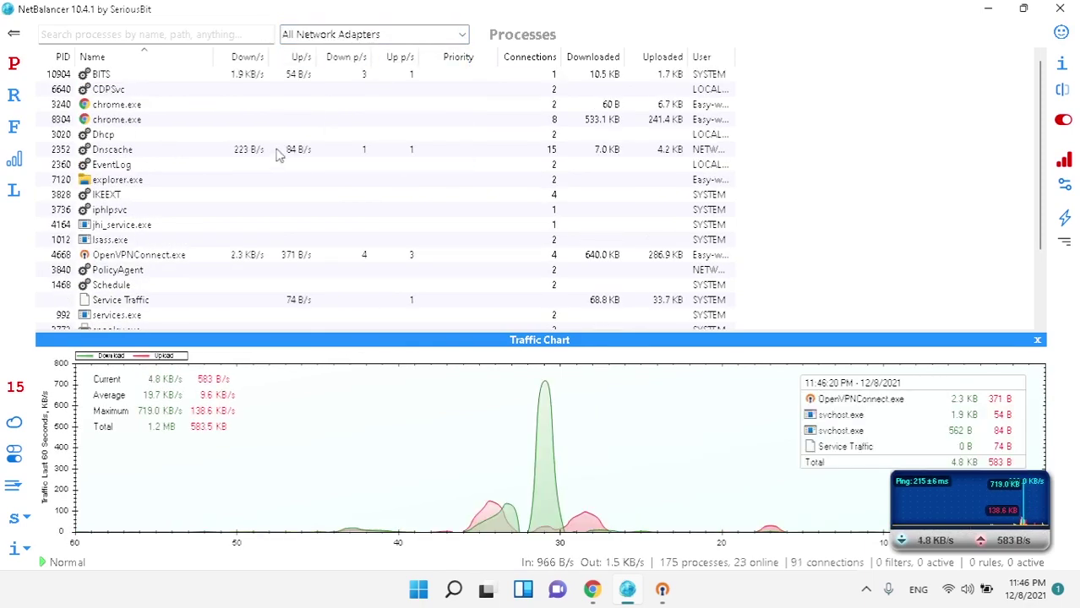
- Close NetBalancer and open the Apps & features page in Windows Settings
{"action": "left_click", "coordinate": [1060, 7]}
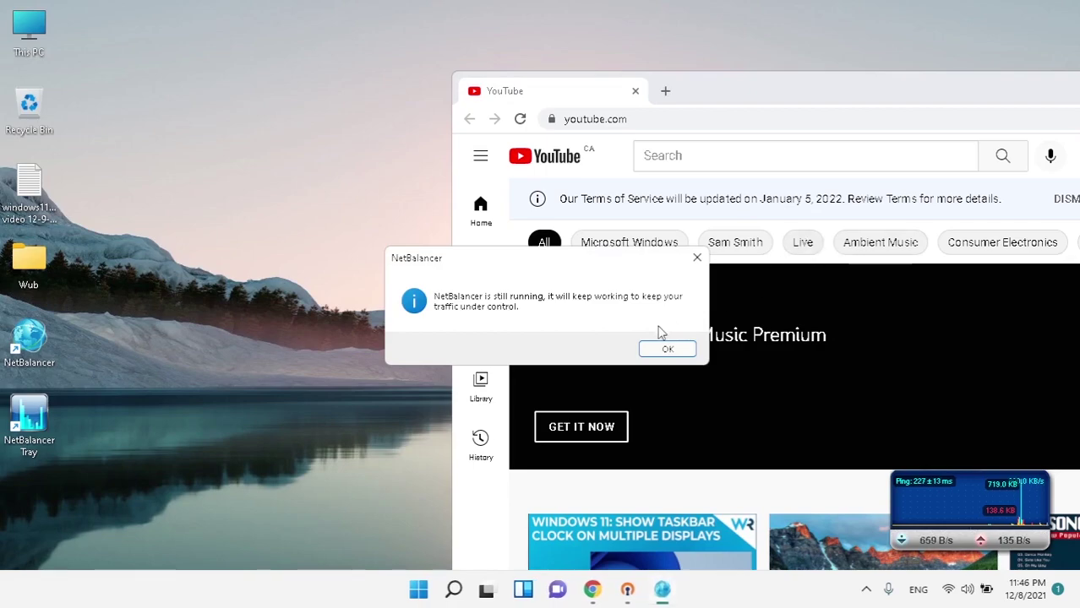
{"action": "left_click", "coordinate": [664, 350]}
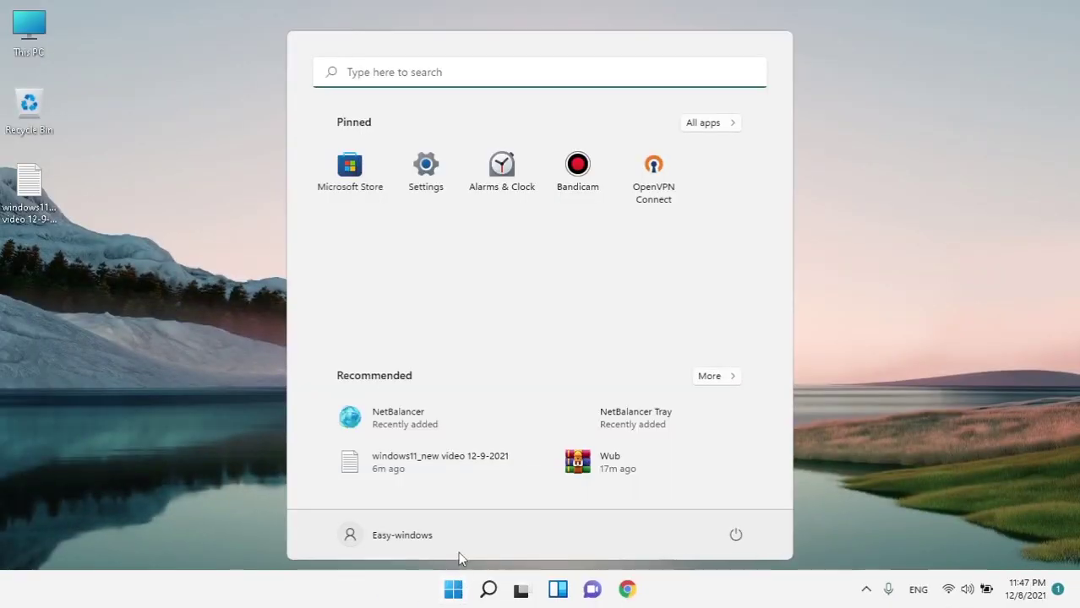
{"action": "left_click", "coordinate": [411, 190]}
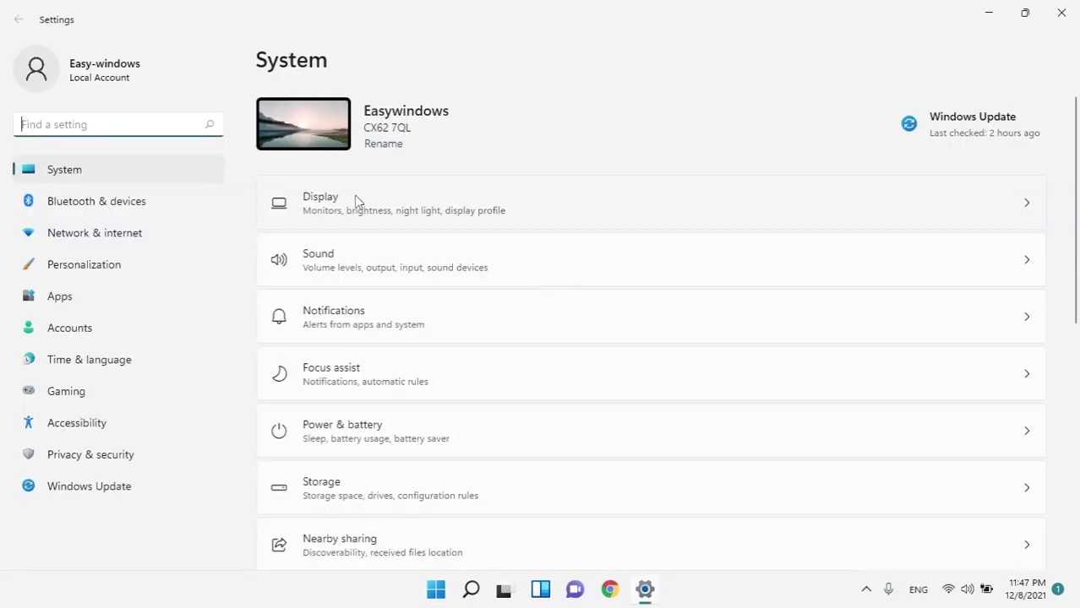
{"action": "left_click", "coordinate": [57, 303]}
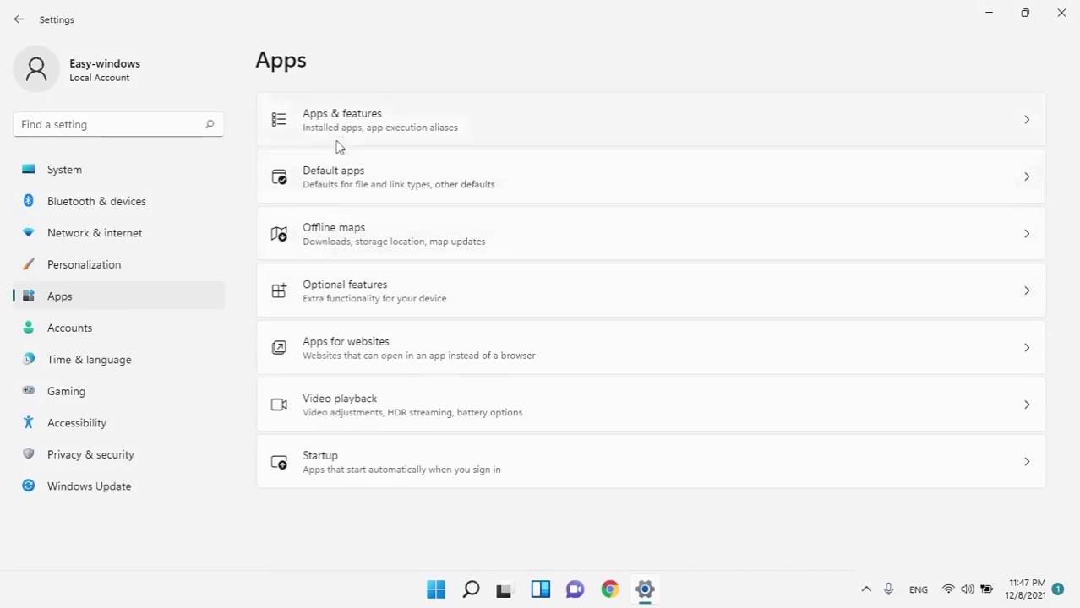
{"action": "left_click", "coordinate": [347, 118]}
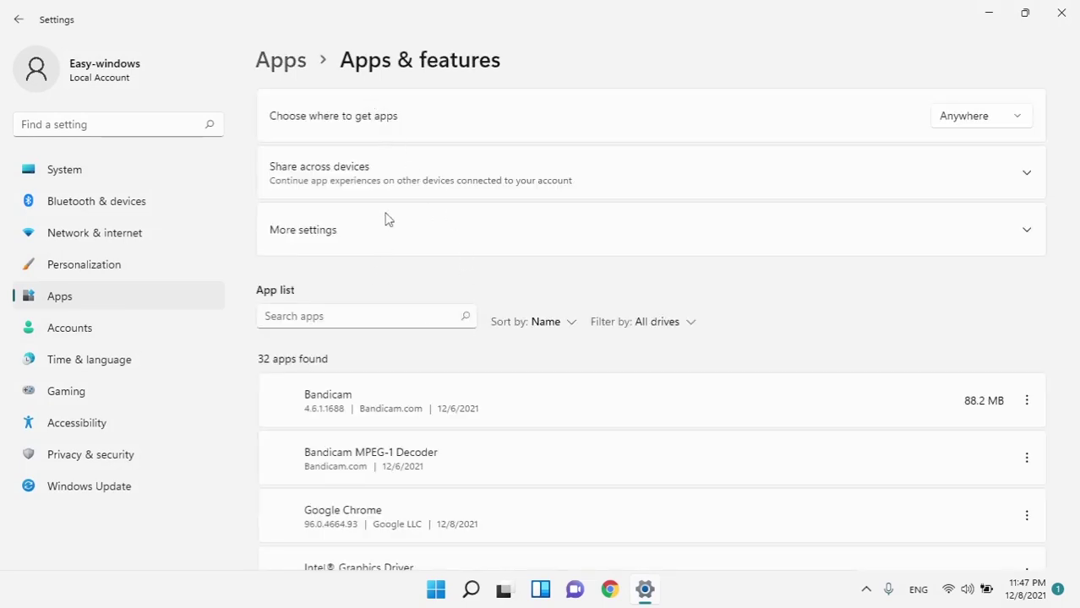
- Set Cortana's background apps permission to Never in its advanced options
{"action": "scroll", "coordinate": [387, 220], "scroll_direction": "down", "scroll_amount": 3}
{"action": "scroll", "coordinate": [734, 365], "scroll_direction": "down", "scroll_amount": 1}
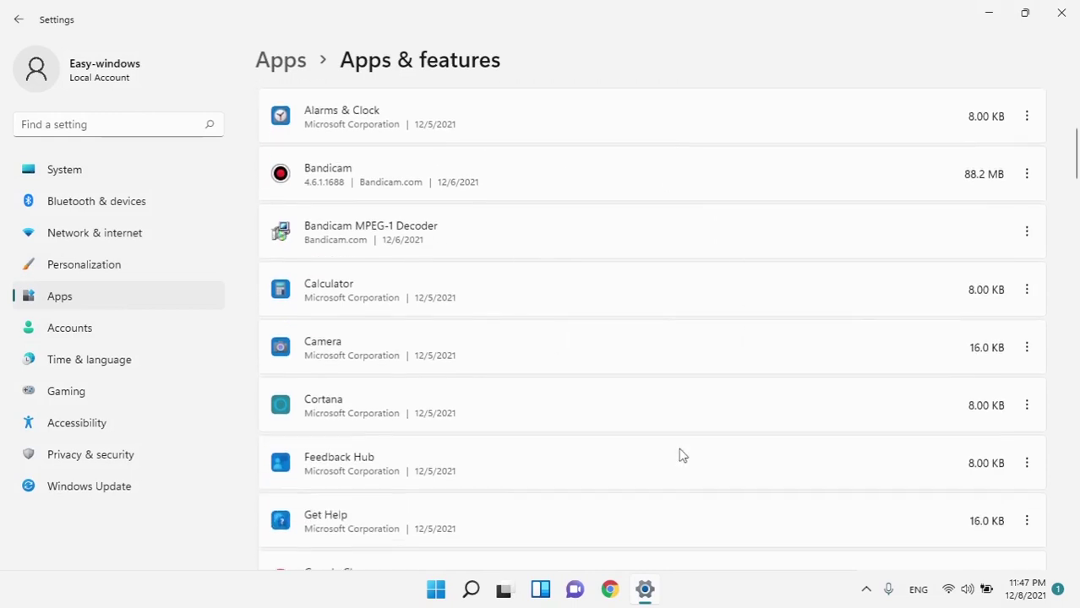
{"action": "scroll", "coordinate": [621, 389], "scroll_direction": "down", "scroll_amount": 1}
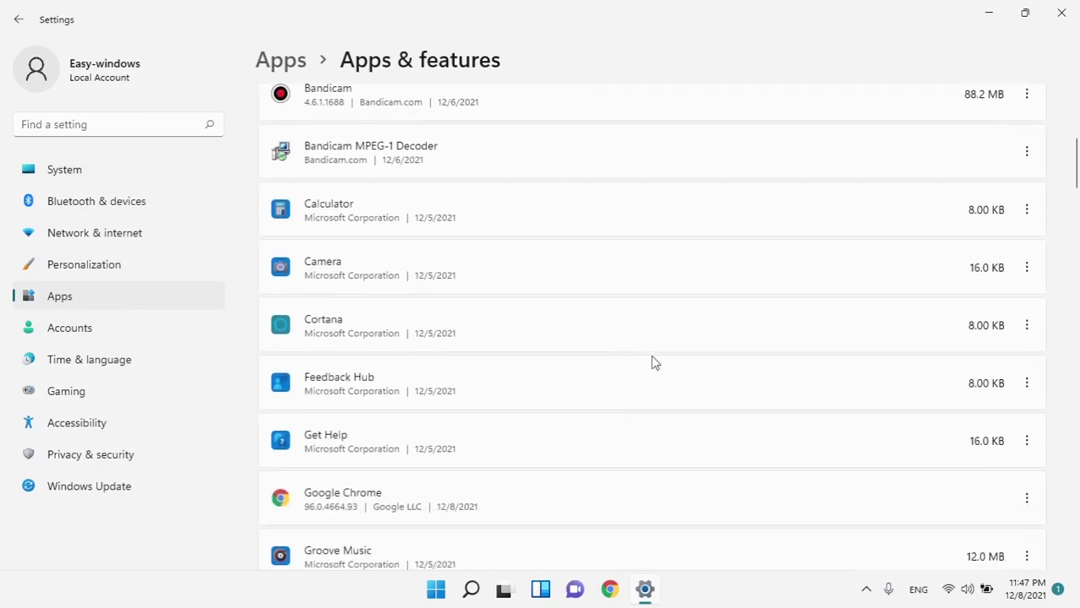
{"action": "left_click", "coordinate": [1027, 326]}
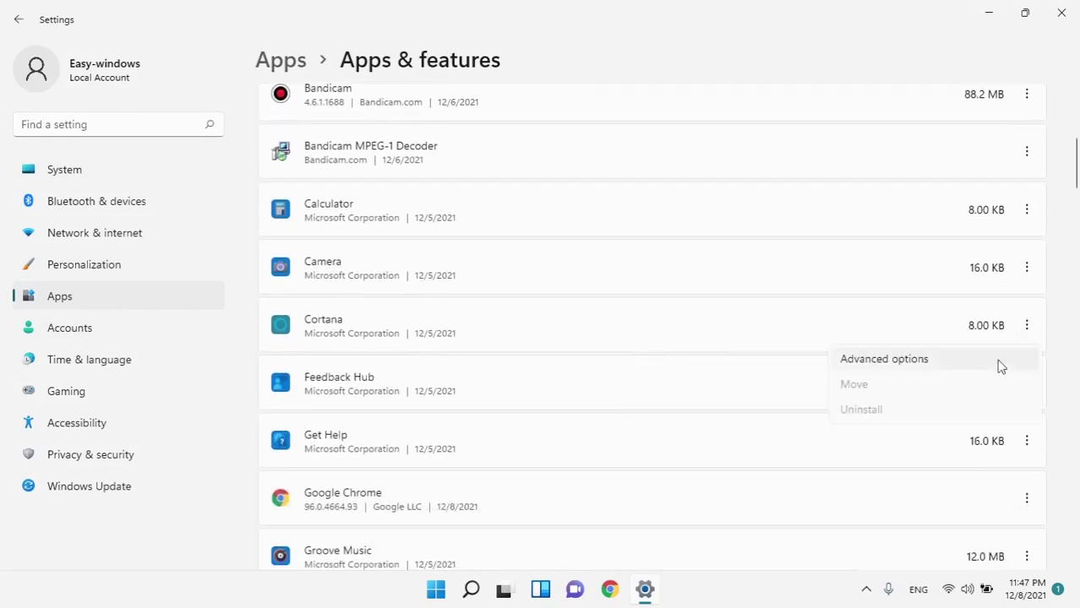
{"action": "left_click", "coordinate": [877, 365]}
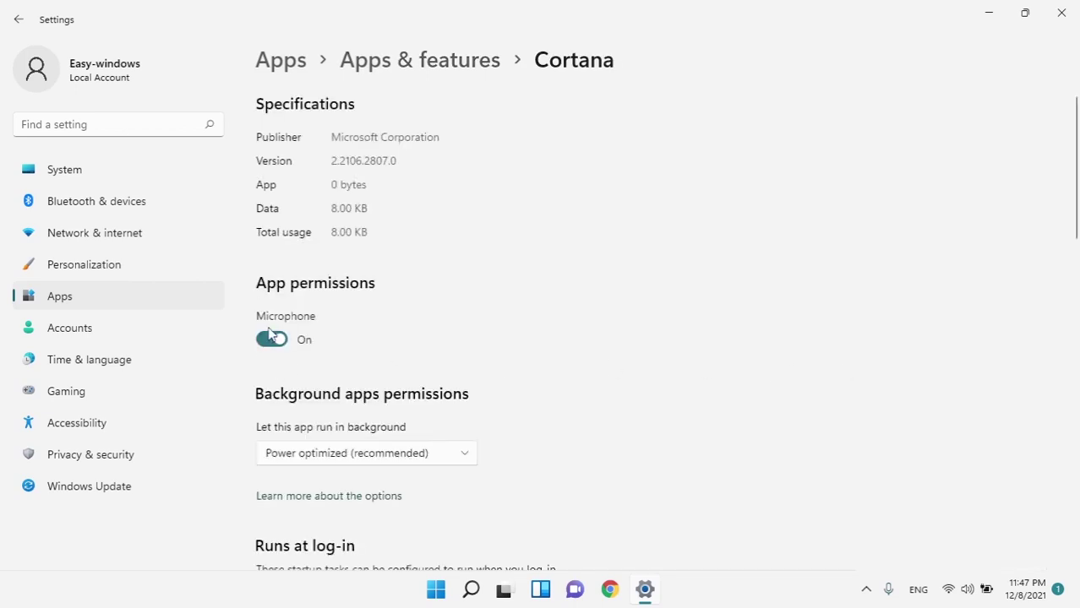
{"action": "scroll", "coordinate": [375, 410], "scroll_direction": "down", "scroll_amount": 2}
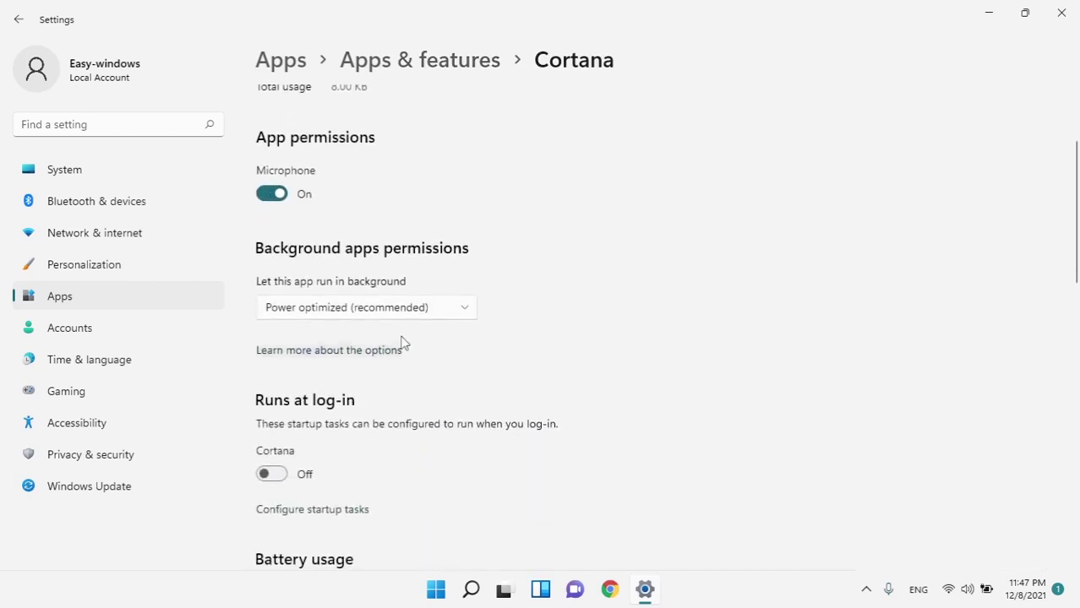
{"action": "left_click", "coordinate": [438, 307]}
{"action": "left_click", "coordinate": [308, 340]}
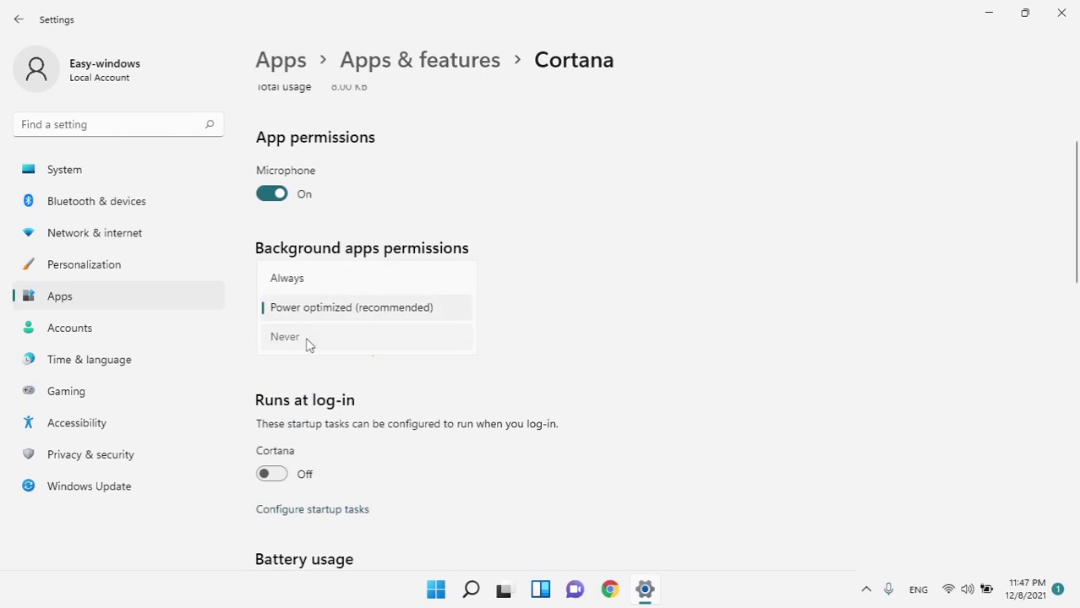
- Look through the rest of Cortana's options and close Settings
{"action": "scroll", "coordinate": [480, 405], "scroll_direction": "down", "scroll_amount": 9}
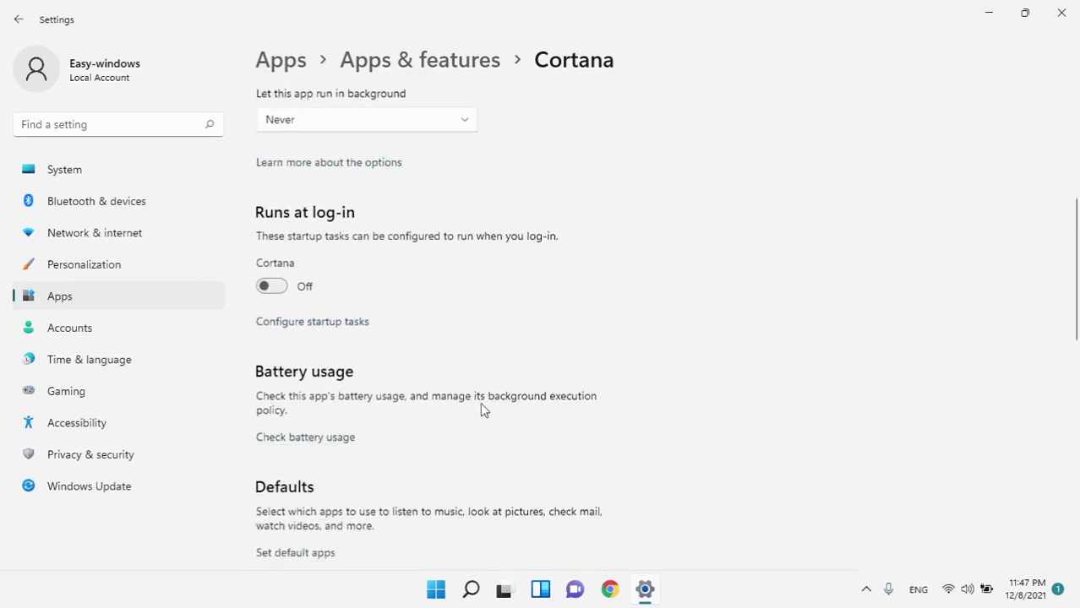
{"action": "scroll", "coordinate": [481, 404], "scroll_direction": "down", "scroll_amount": 2}
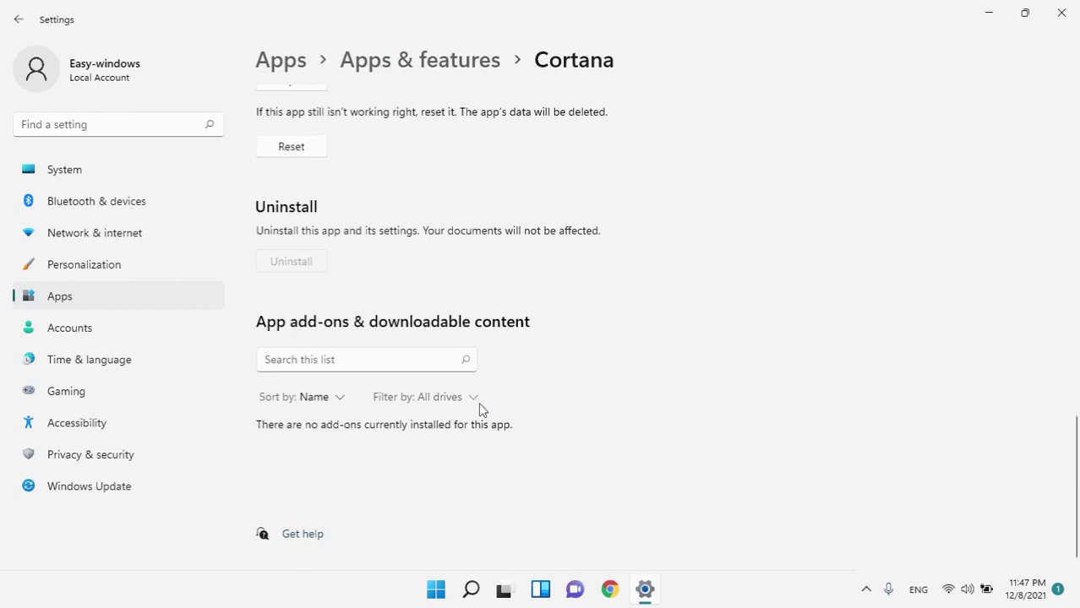
{"action": "left_click", "coordinate": [424, 361]}
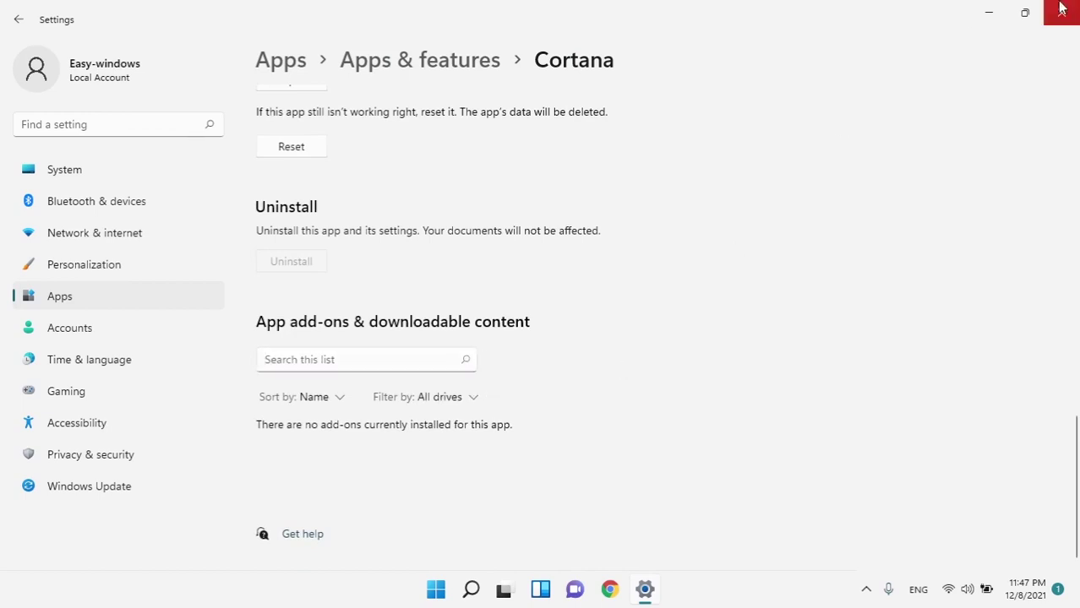
{"action": "left_click", "coordinate": [1063, 10]}
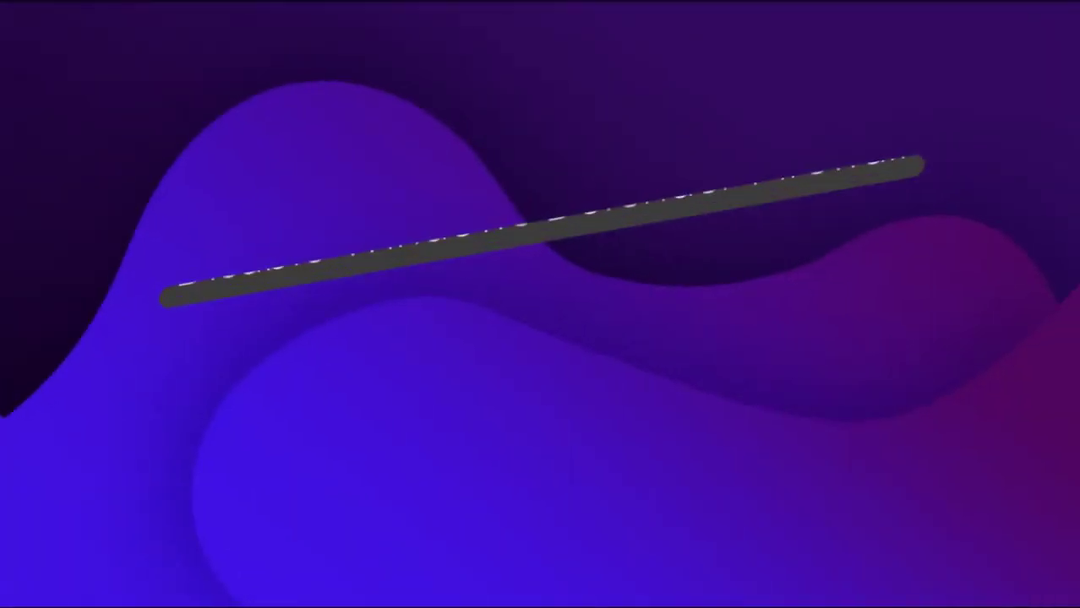